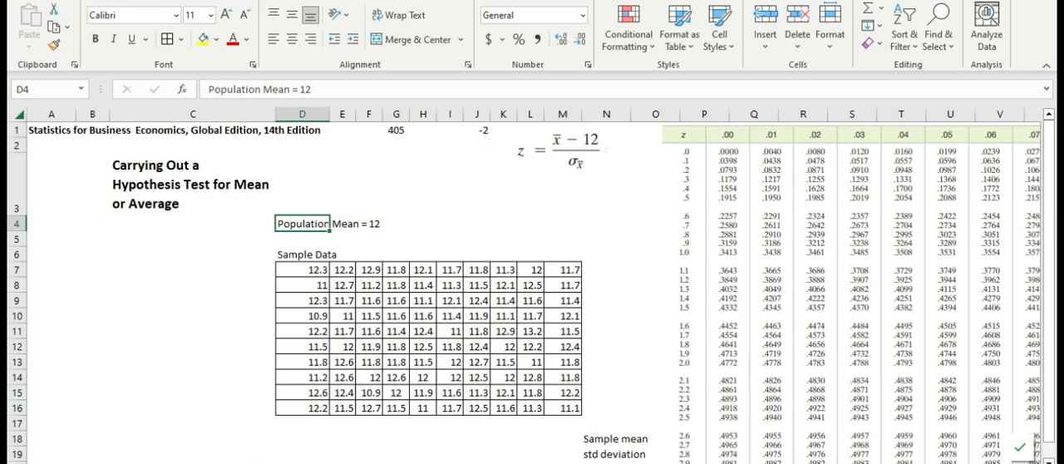
Review the hypothesis test title, the population mean statement in D4 and the start of the sample data.
key(Left)
key(Up)
key(Up)
key(Up)
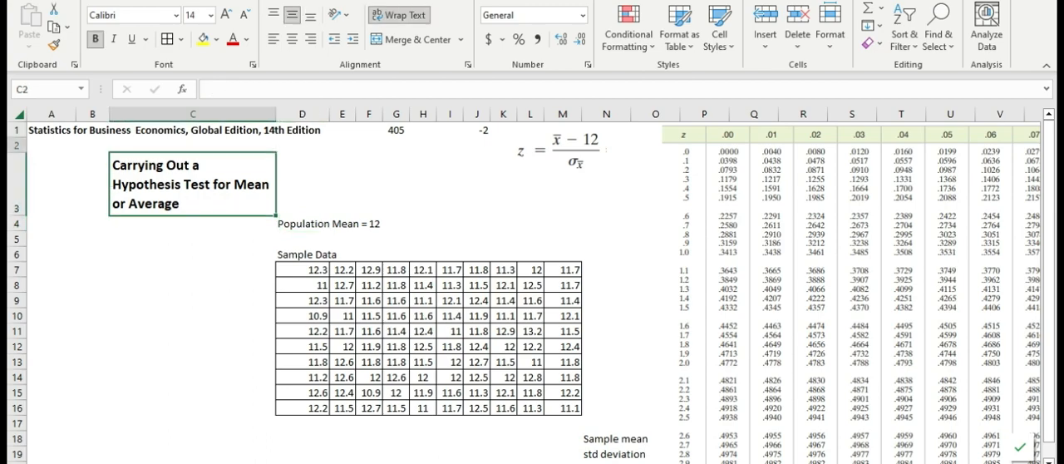
key(Down)
key(Down)
key(Down)
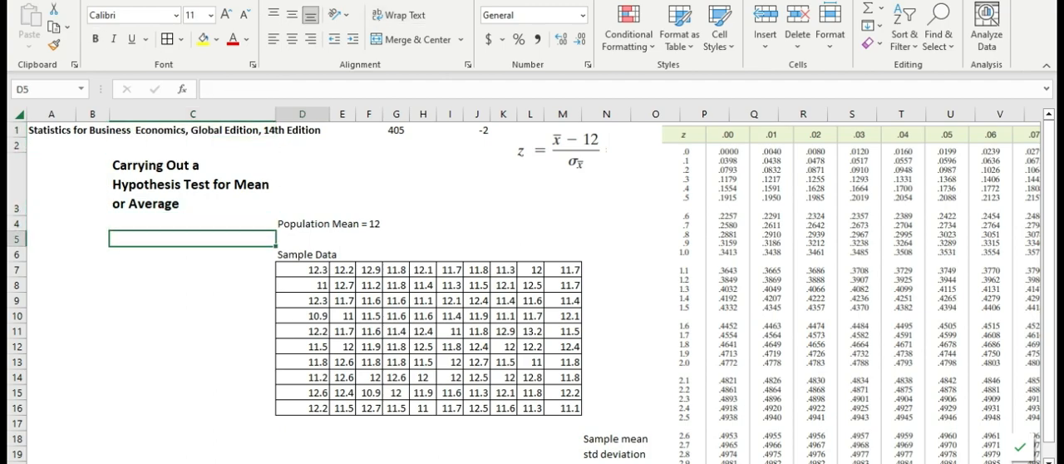
key(Right)
key(Right)
key(Up)
key(Left)
key(Left)
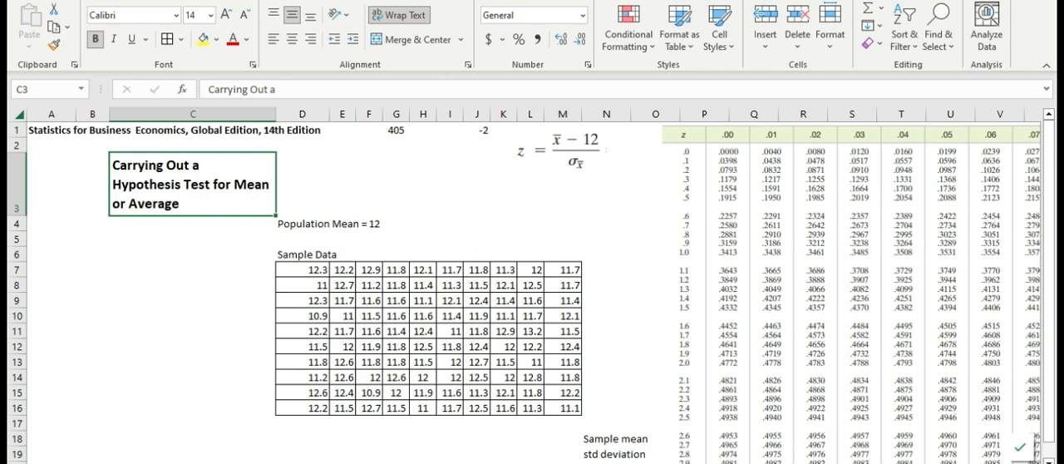
key(Right)
key(Down)
key(Down)
key(Left)
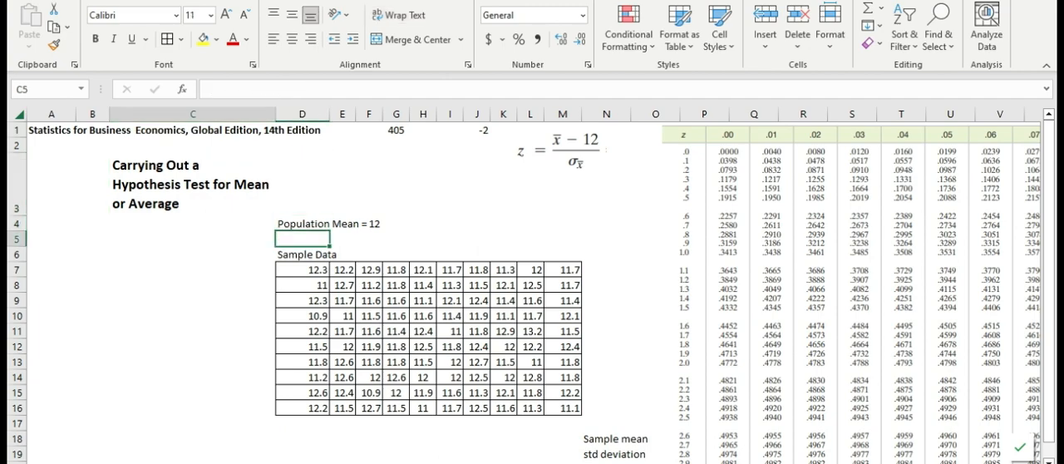
key(Down)
key(Right)
key(Down)
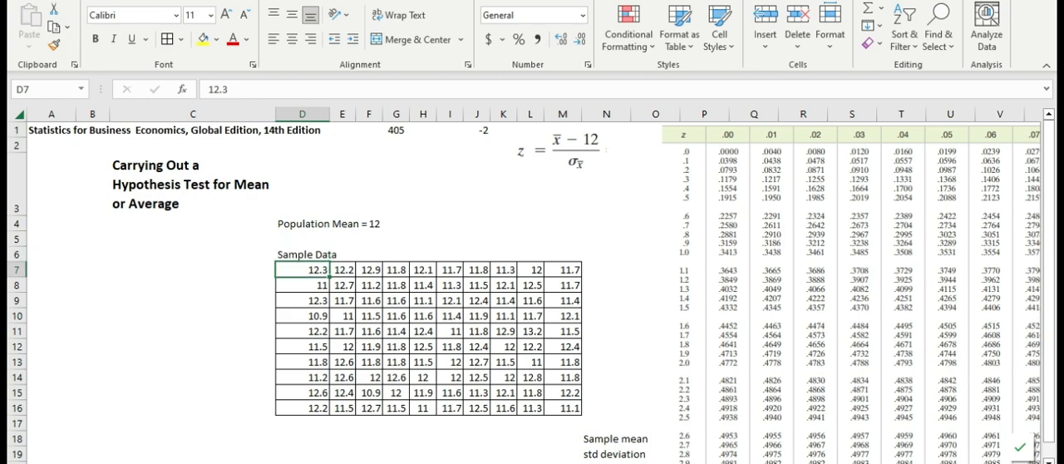
Select the full sample data range D7:M16 to examine its extent.
key(shift+Right)
key(shift+Right)
key(shift+Right)
key(shift+Right)
key(shift+Right)
key(shift+Right)
key(shift+Right)
key(shift+Right)
key(shift+Right)
key(shift+Down)
key(shift+Down)
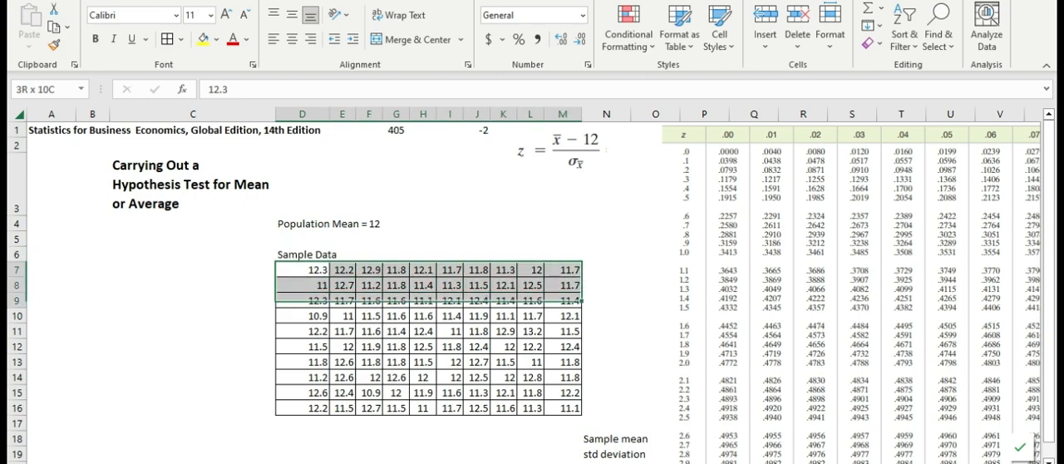
key(shift+Down)
key(shift+Down)
key(shift+Down)
key(shift+Down)
key(shift+Down)
key(shift+Down)
key(shift+Down)
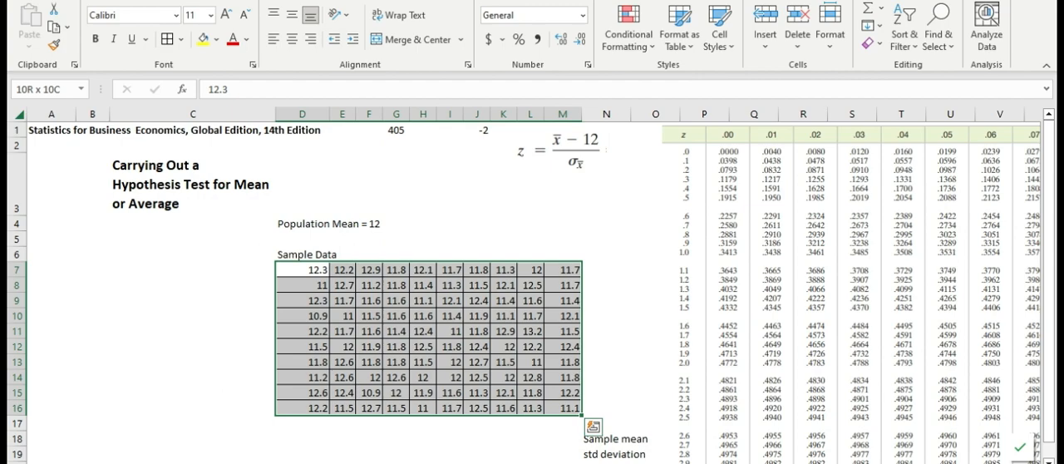
Examine the population mean statement in D4 and its stated value, leaving the cell unedited.
click(286, 226)
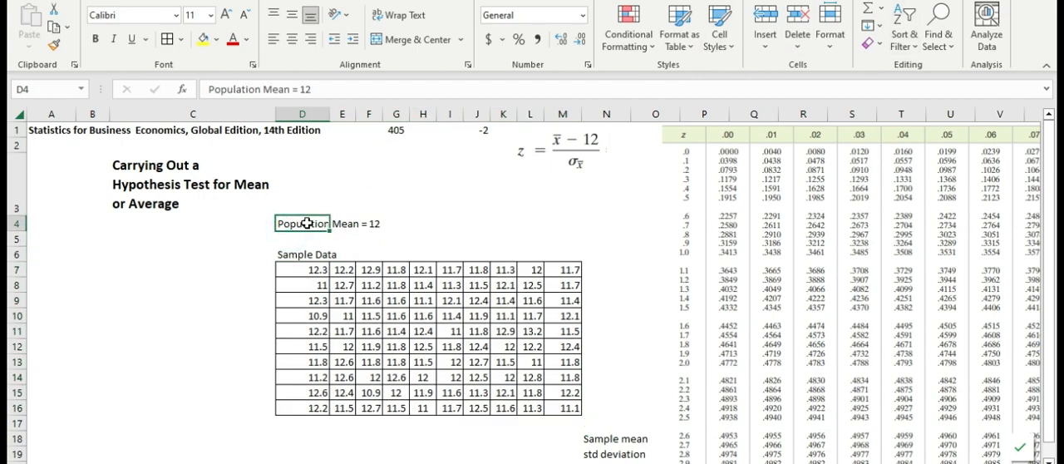
double_click(310, 227)
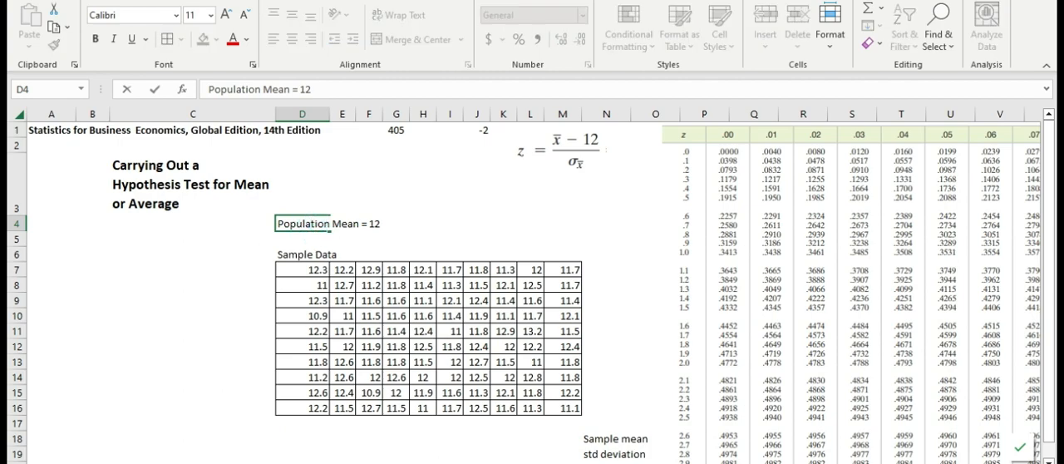
key(Escape)
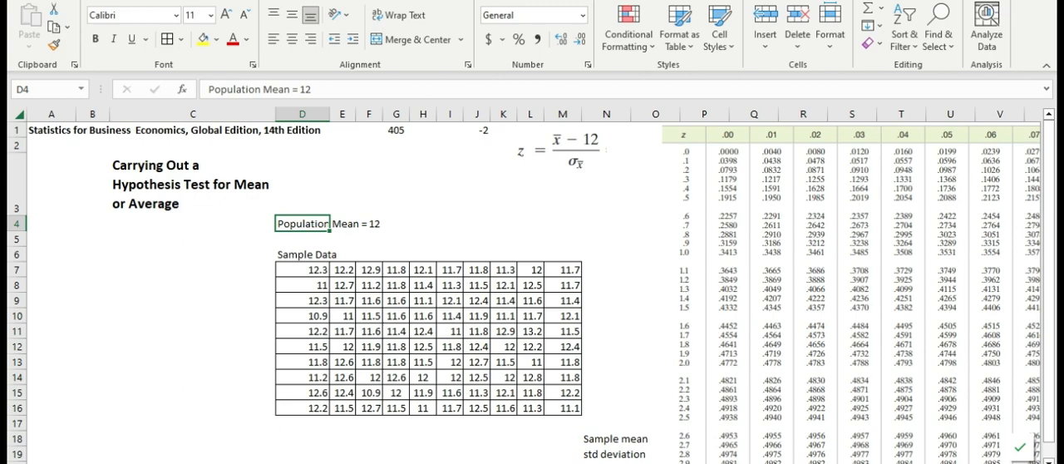
key(Right)
key(Right)
key(Left)
key(Left)
key(Down)
key(Down)
key(Down)
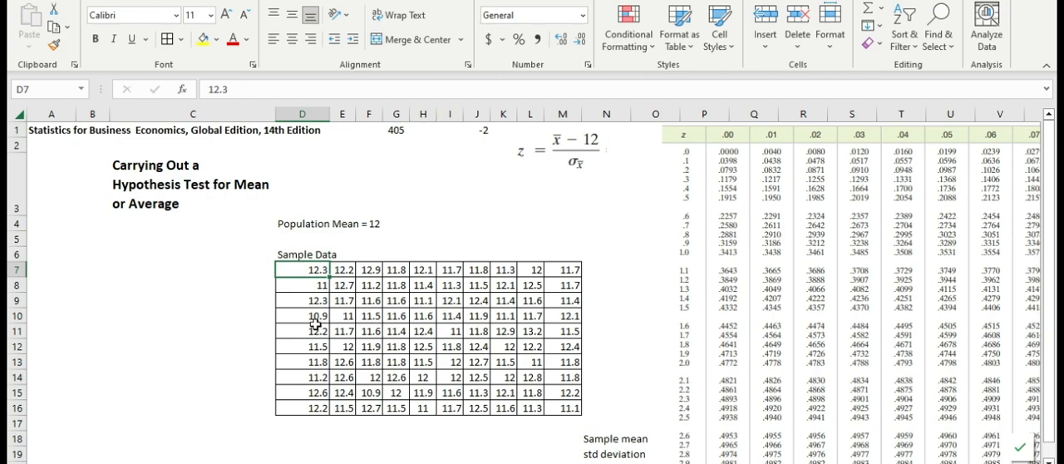
Compare the sample values in D7:M16 with the population mean statement above them.
click(344, 422)
drag(306, 272, 579, 409)
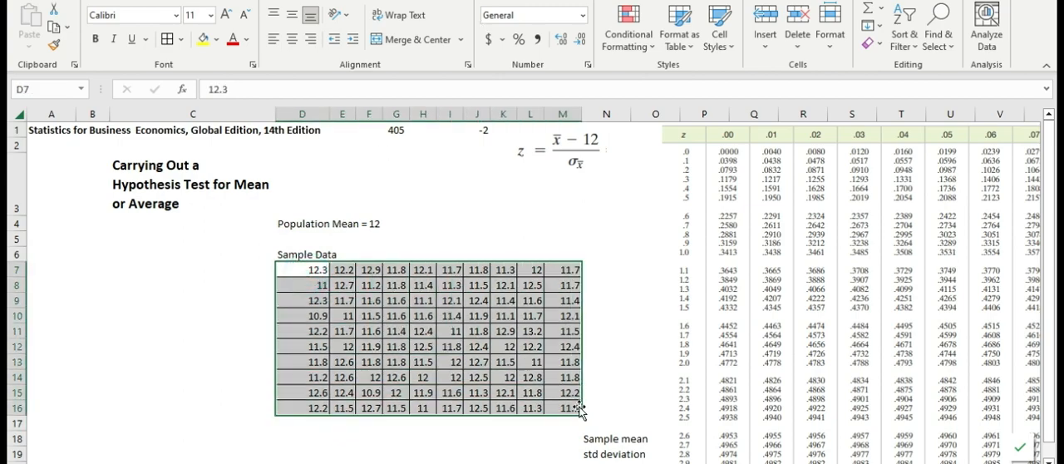
click(342, 229)
scroll(337, 218, down, 1)
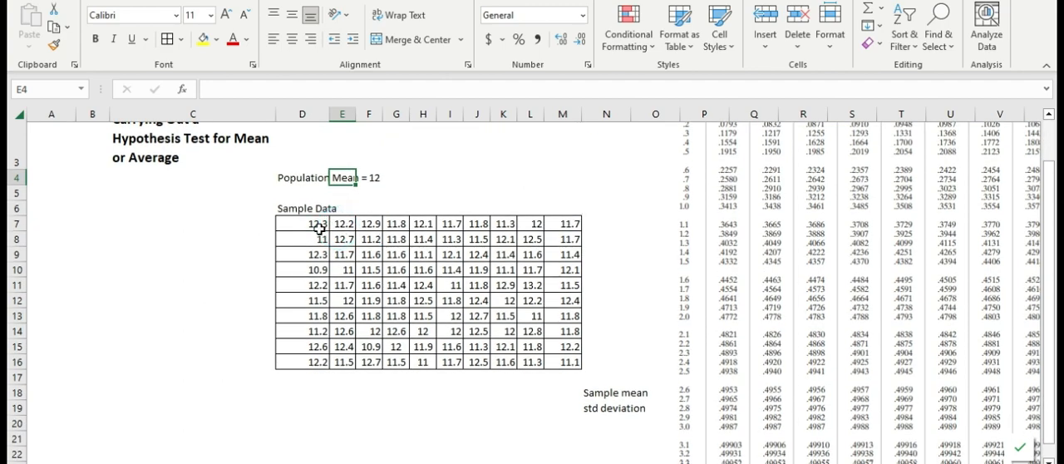
drag(318, 227, 568, 368)
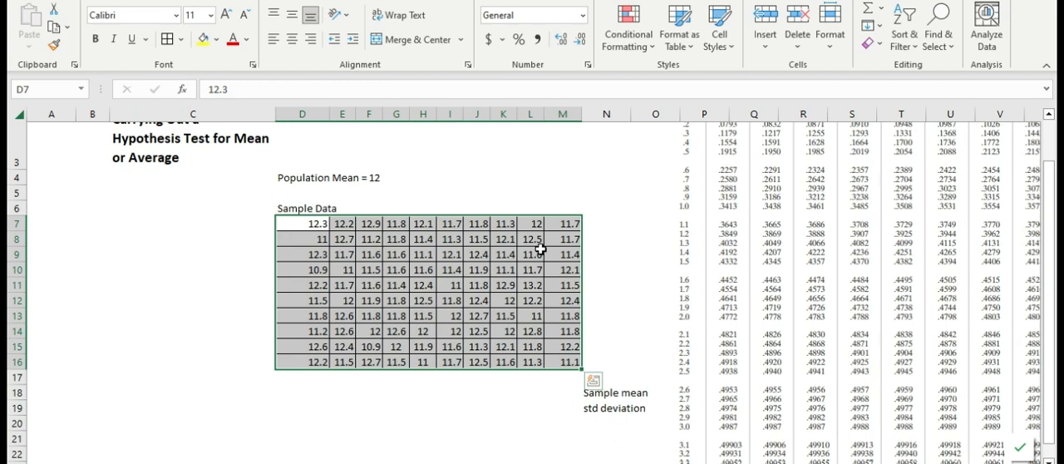
scroll(547, 251, up, 1)
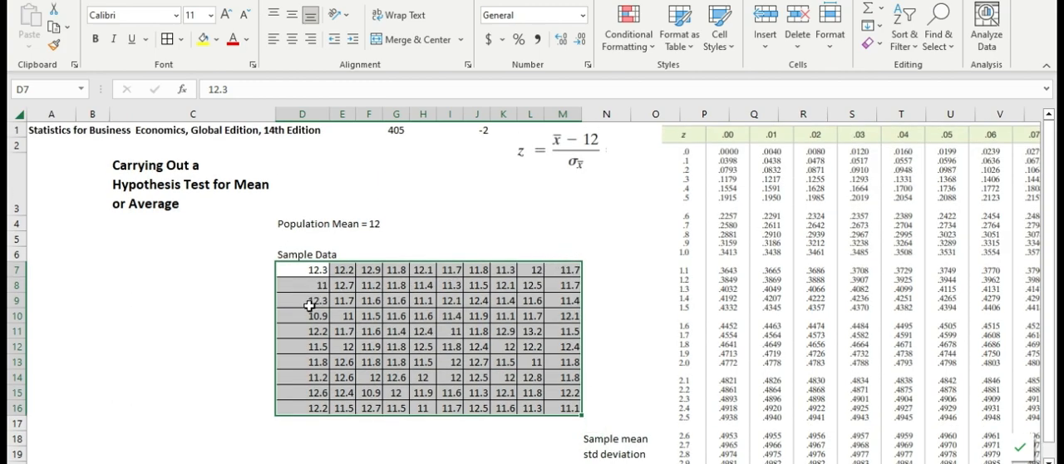
drag(312, 271, 573, 417)
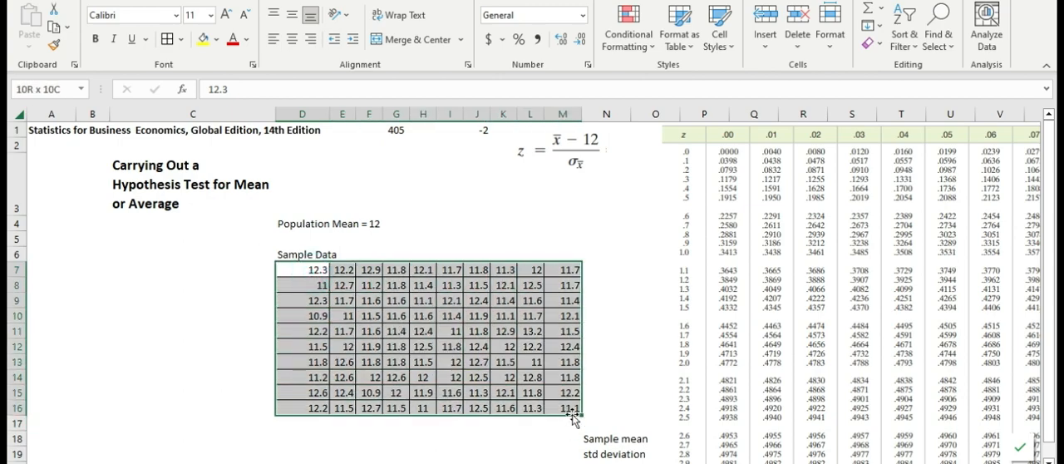
Examine the population mean statement in row 4 together with the z-statistic formula above the data.
click(466, 452)
click(310, 225)
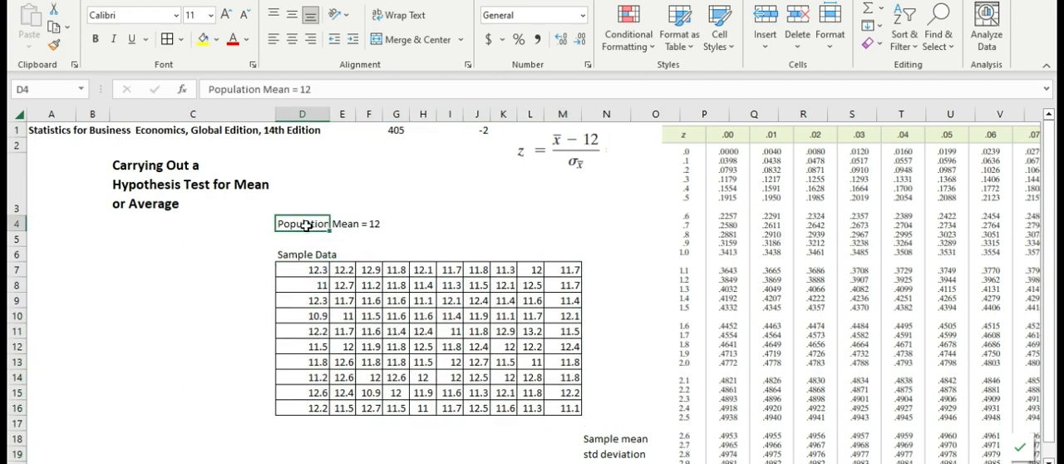
click(373, 224)
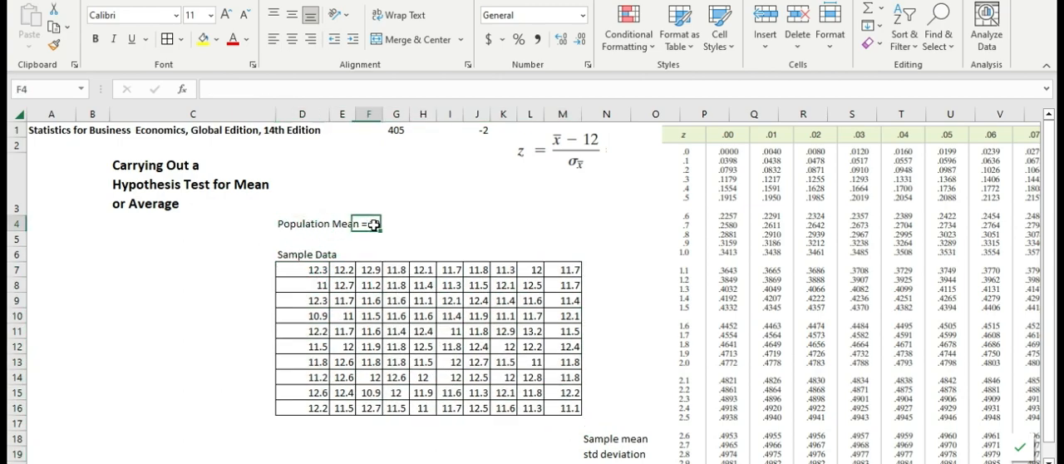
click(597, 230)
click(552, 223)
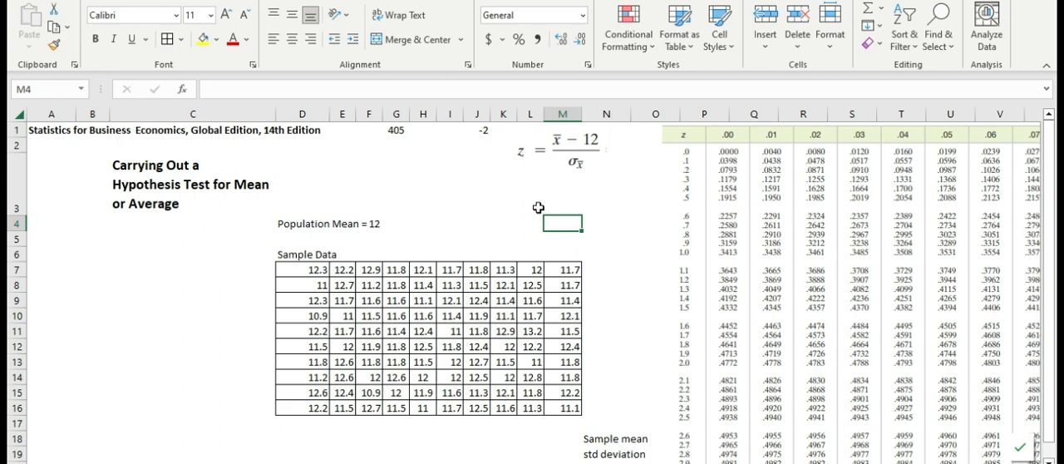
key(ctrl+Left)
click(465, 205)
click(509, 208)
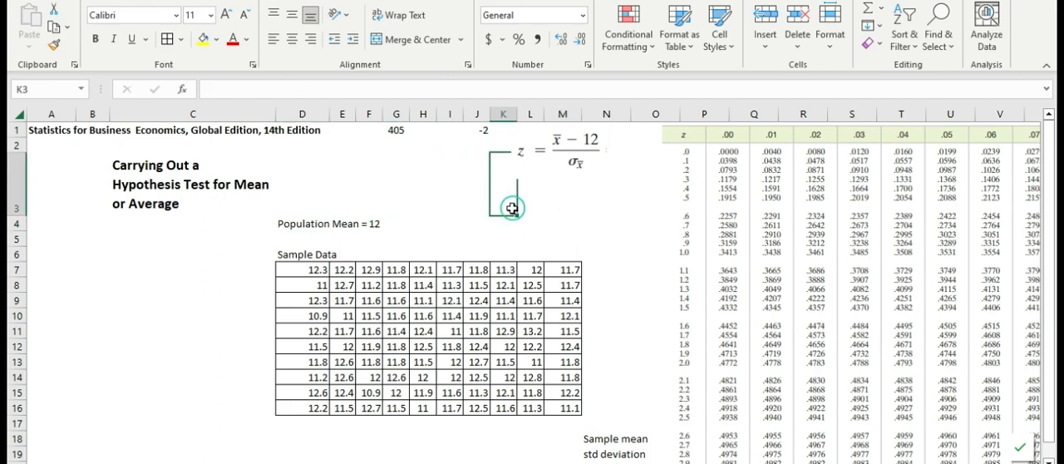
click(460, 230)
Enter the null hypothesis "Mean is equal to 12" in C6 and label it H0 in B6.
click(124, 258)
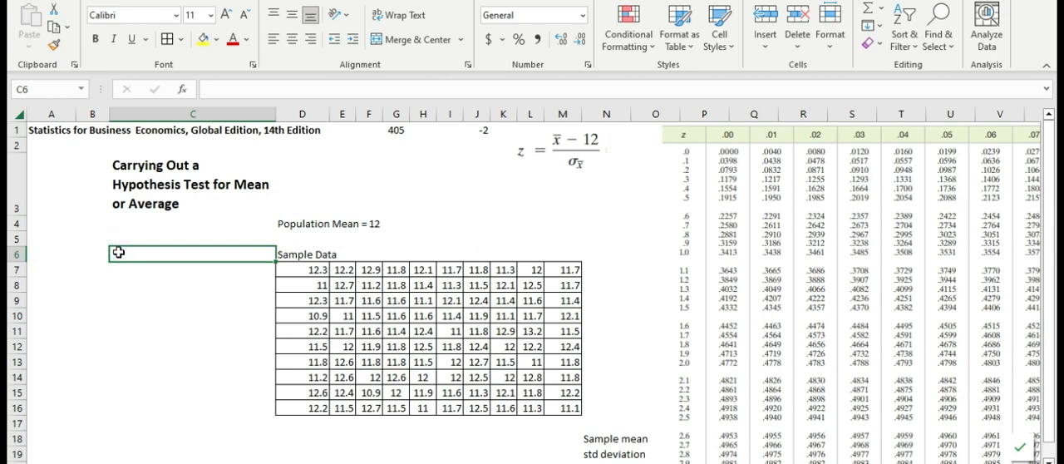
text(Mean is equal to 12)
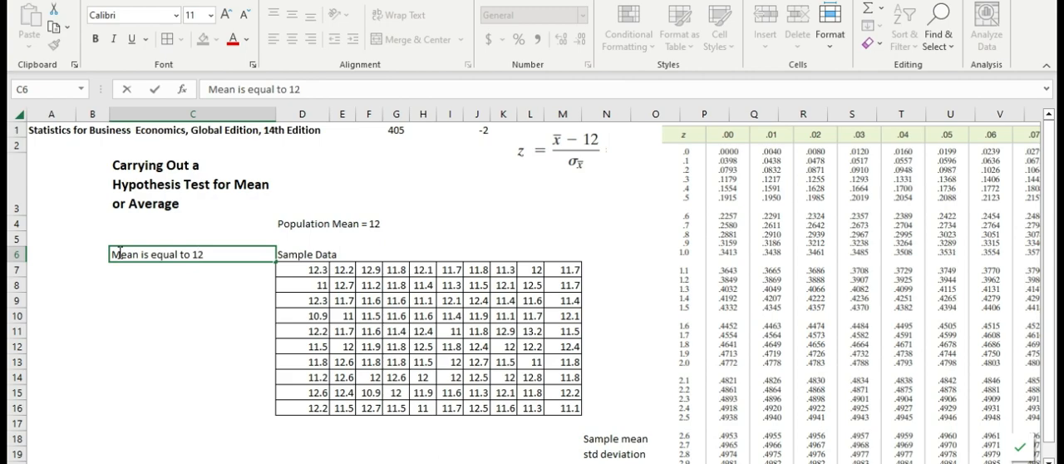
key(Return)
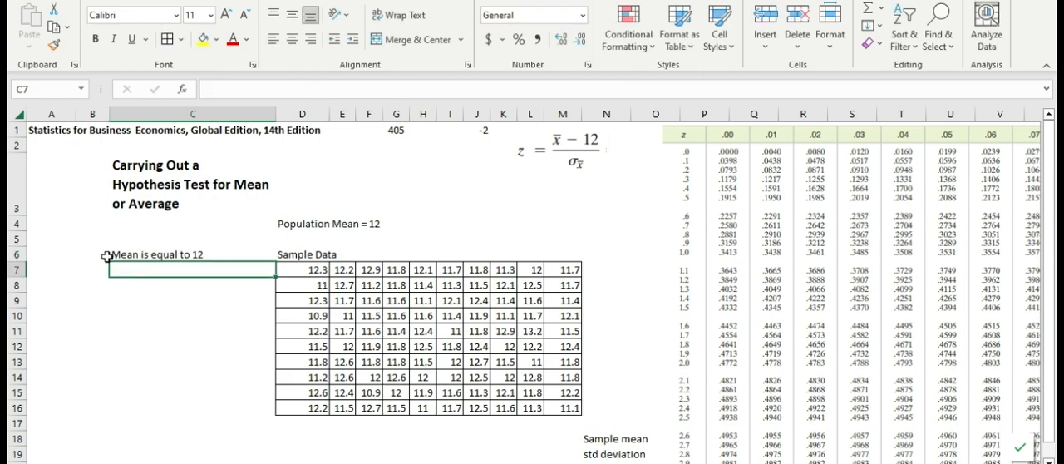
click(93, 254)
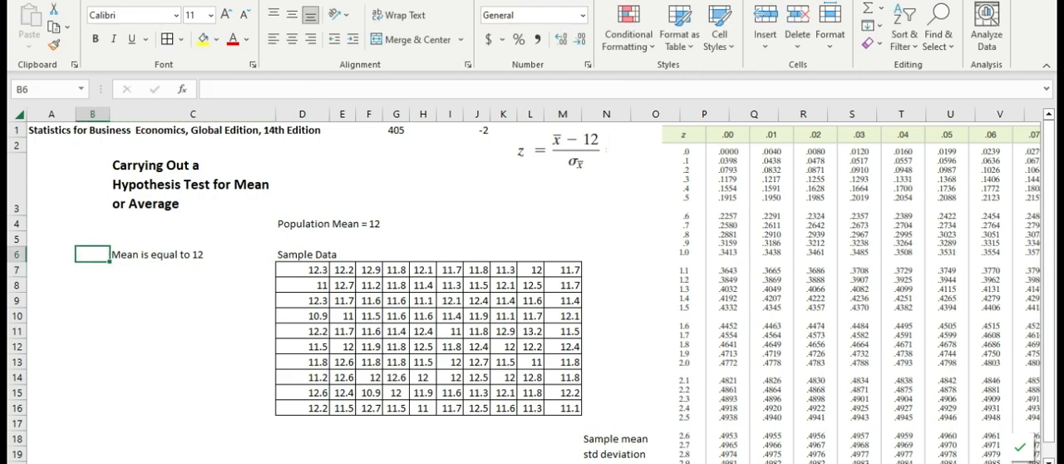
text(H0)
key(Return)
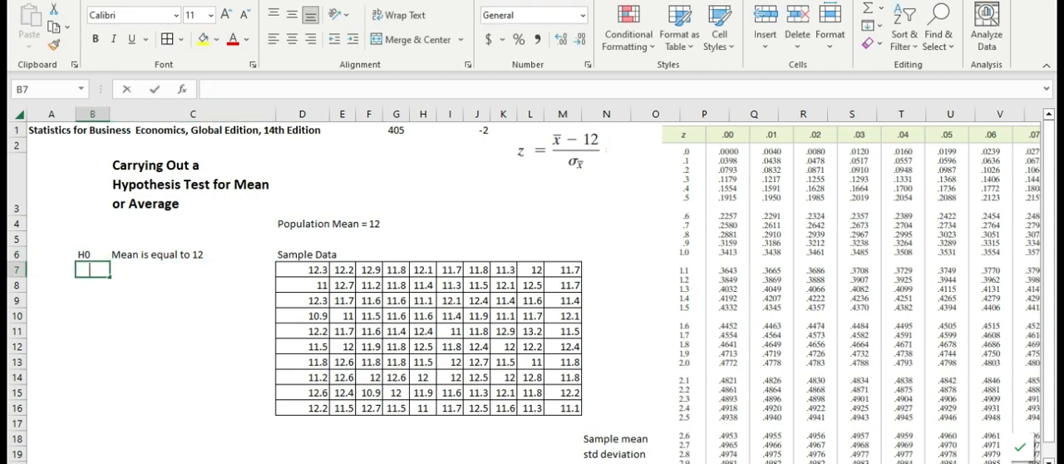
Label B7 as H1 and enter the alternative hypothesis "mean is NOT equal to 12" in C7.
text(h0)
text(H)
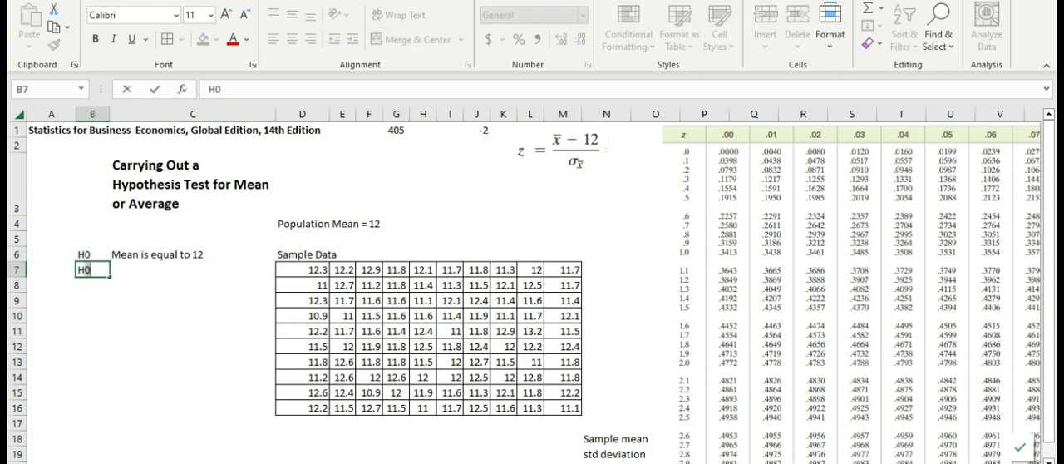
text(1)
key(Tab)
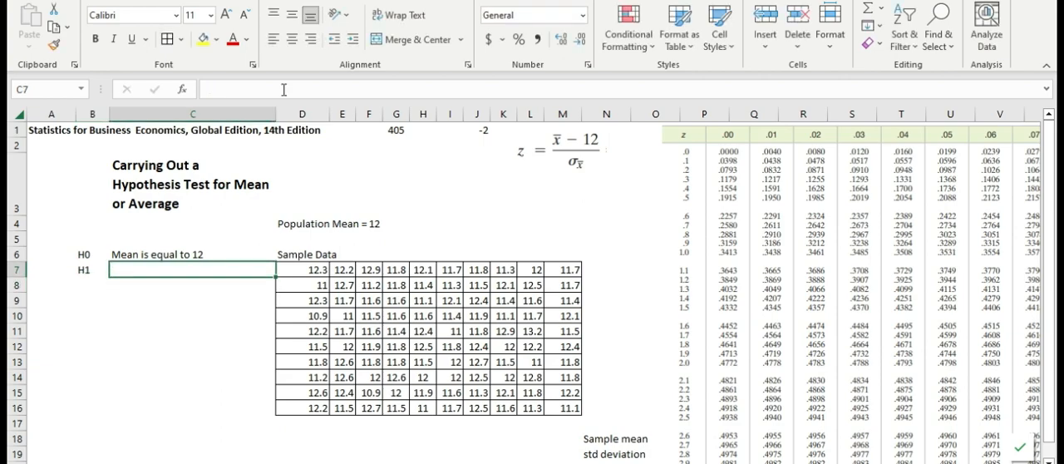
click(154, 269)
double_click(151, 270)
text(m)
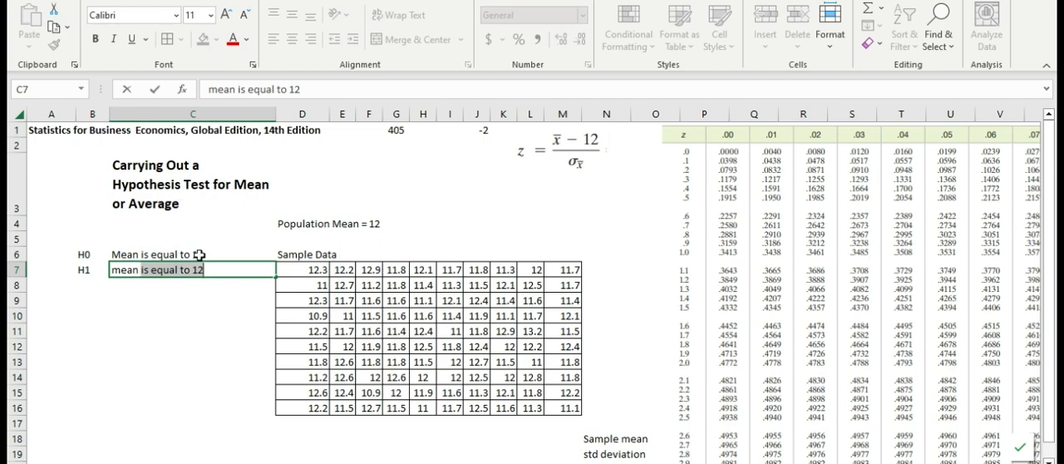
text(ean)
click(151, 269)
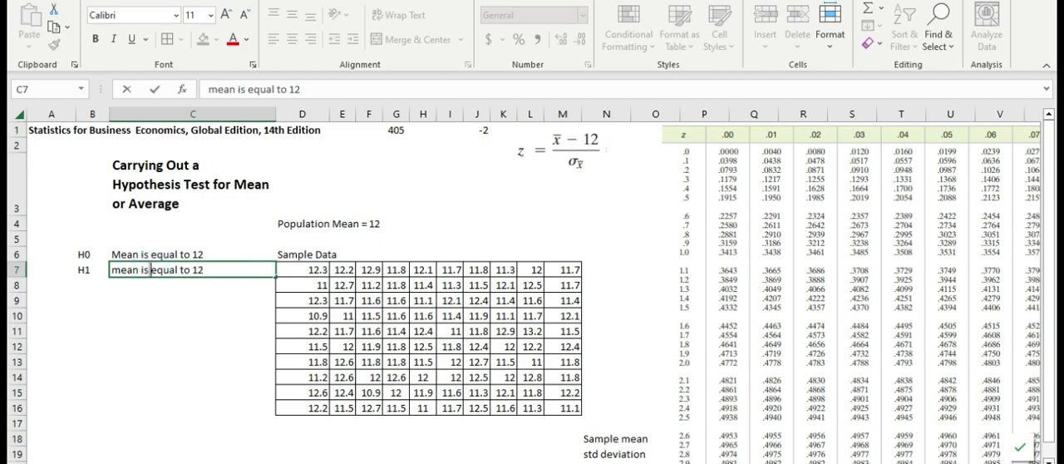
text(NOT)
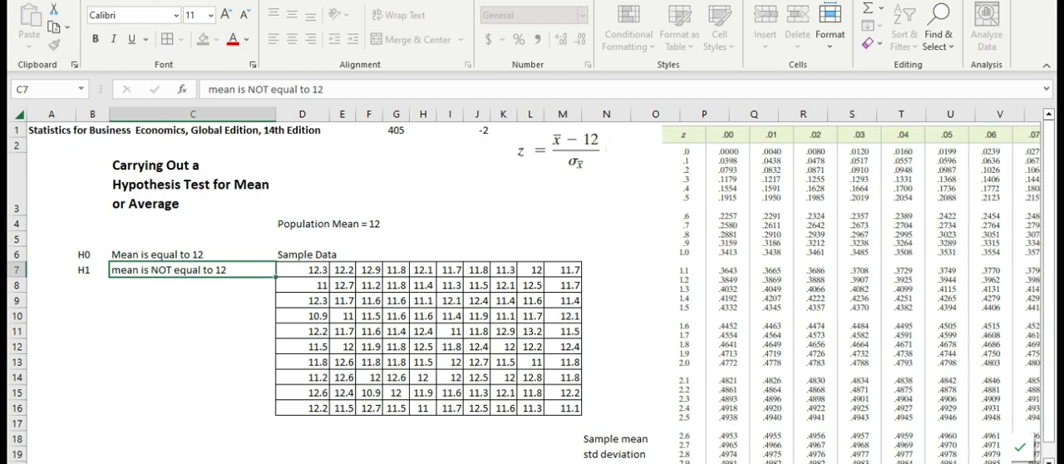
key(Return)
Look over the sample data block that the sample statistics are based on.
key(Right)
key(Right)
key(Right)
key(Down)
key(Down)
key(Down)
key(Down)
key(Down)
key(Down)
key(Down)
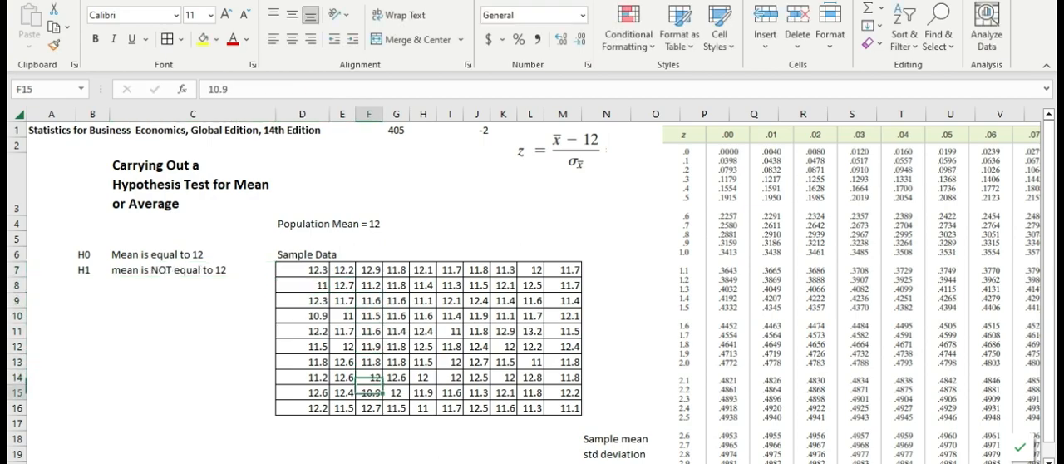
drag(286, 254, 557, 406)
click(562, 421)
Compute the sample mean in M18 with the AVERAGE function over the sample data D7:M16.
scroll(544, 439, down, 1)
click(564, 346)
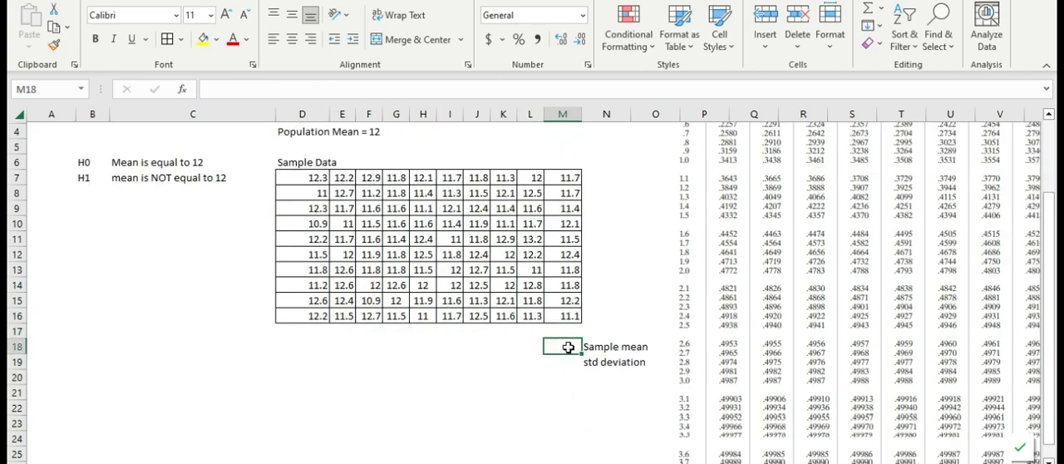
text(=av)
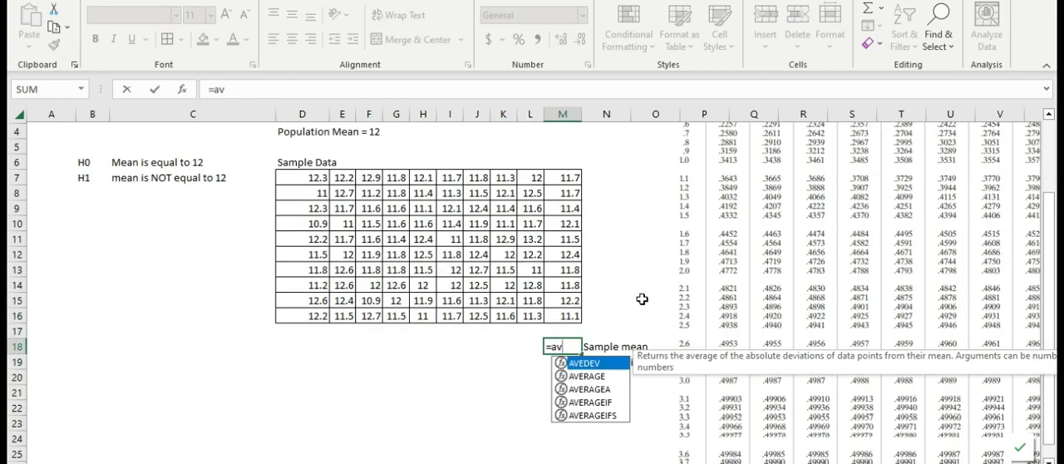
text(erage()
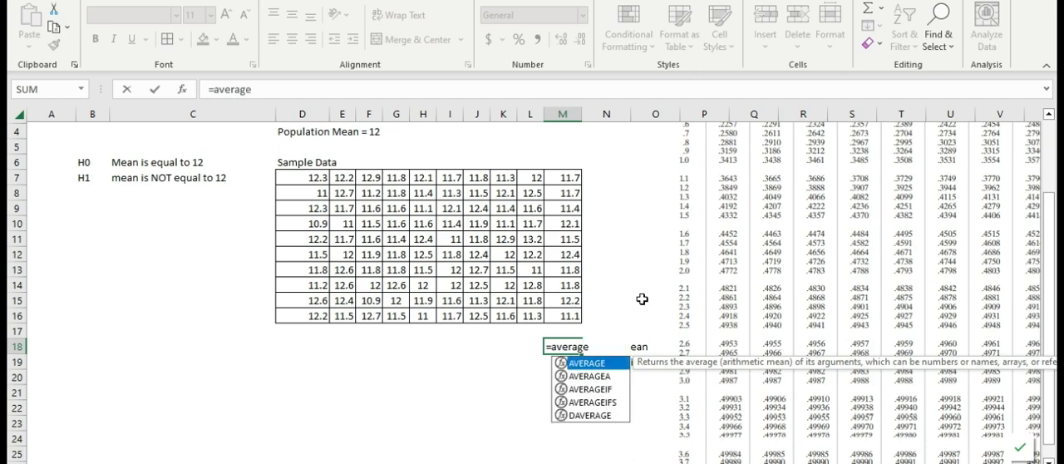
key(Up)
key(Up)
key(Up)
key(Up)
key(Up)
key(Up)
key(Up)
key(Left)
key(Left)
key(Left)
key(Left)
key(Left)
key(Left)
key(Left)
key(Left)
key(Left)
key(Up)
key(Up)
key(Up)
key(Up)
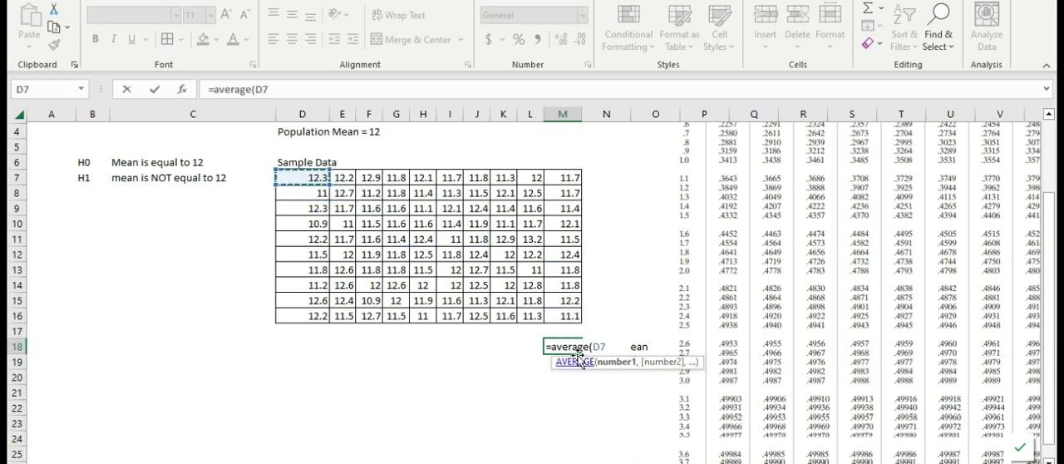
shift+click(568, 317)
key(Return)
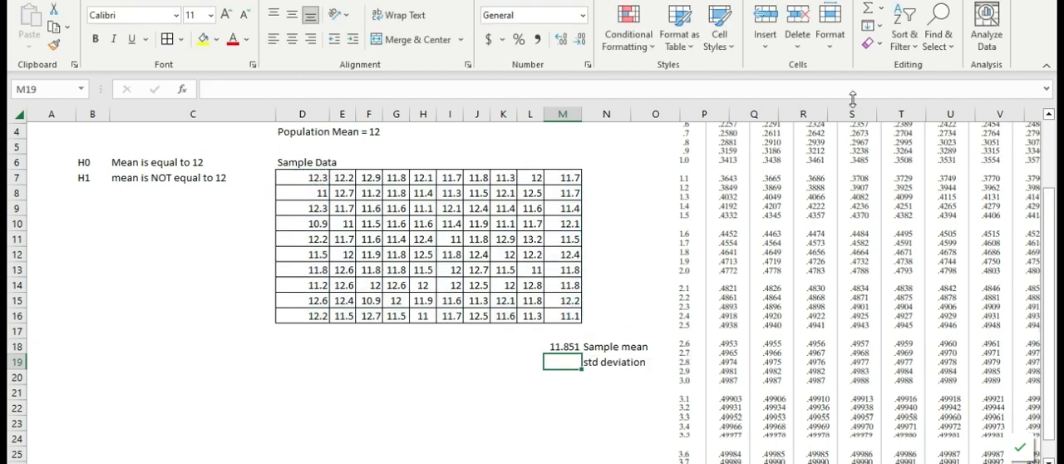
key(Up)
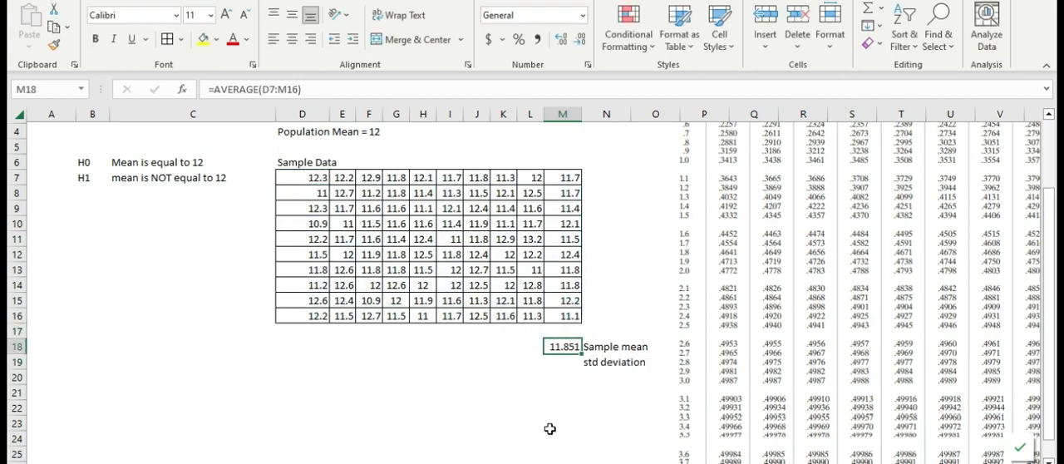
Compute the sample standard deviation in M19 with the STDEV.S function over the sample data D7:M16.
scroll(551, 428, up, 3)
key(Down)
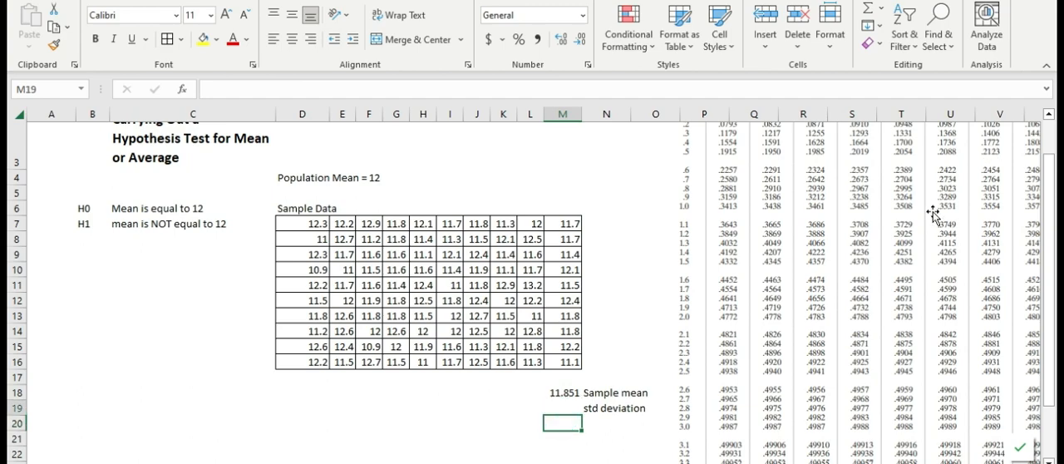
text(=)
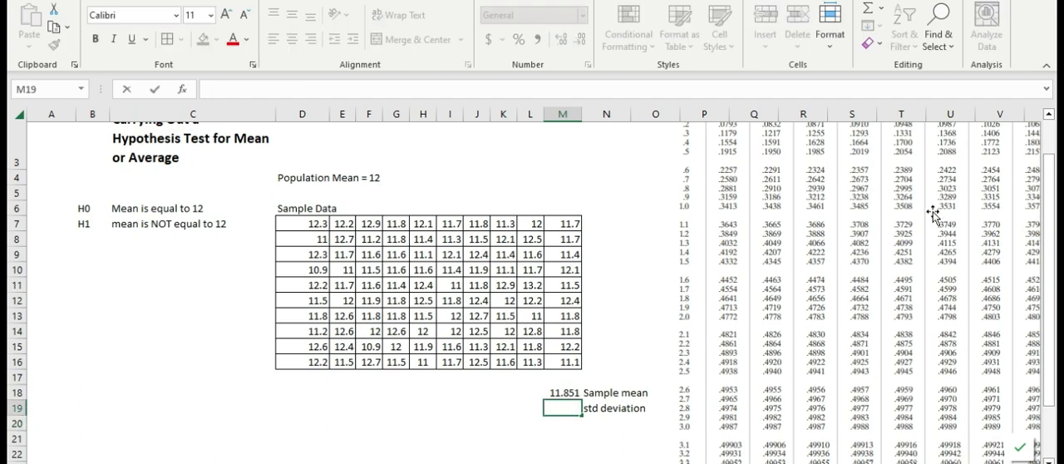
text(st)
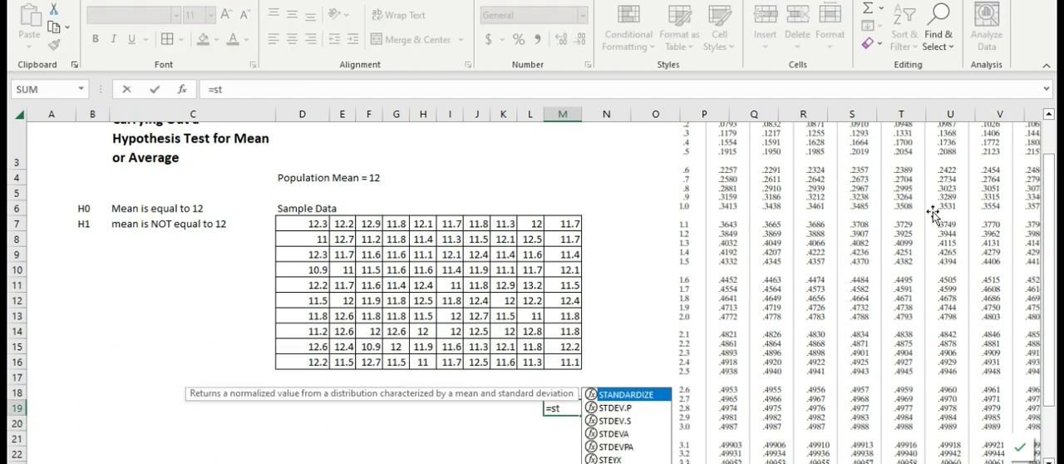
double_click(615, 421)
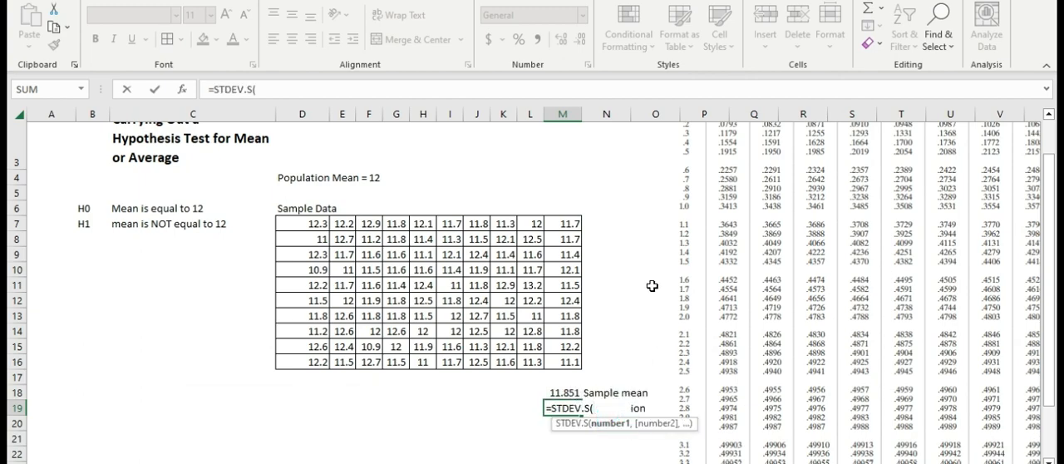
drag(291, 225, 555, 359)
key(Return)
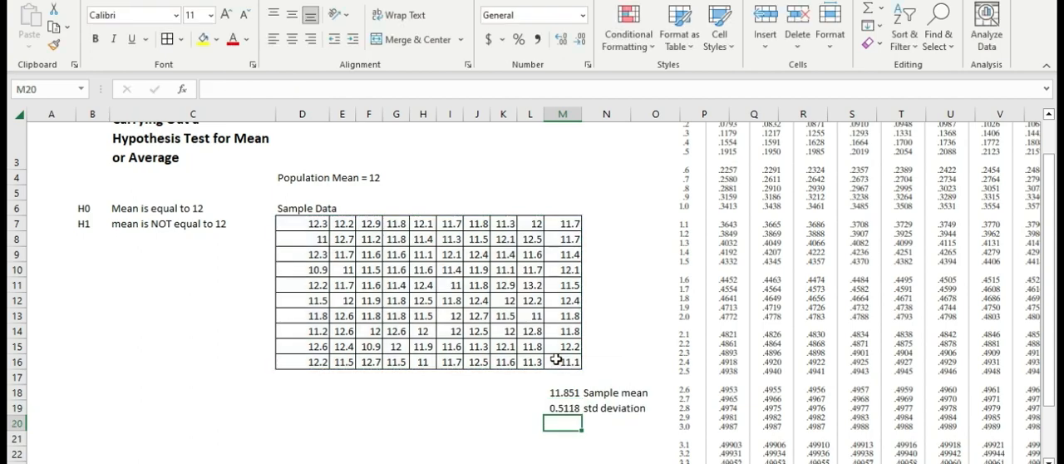
Label N20 as "Sample or n" below the standard deviation label.
key(Down)
key(Up)
key(Right)
key(Up)
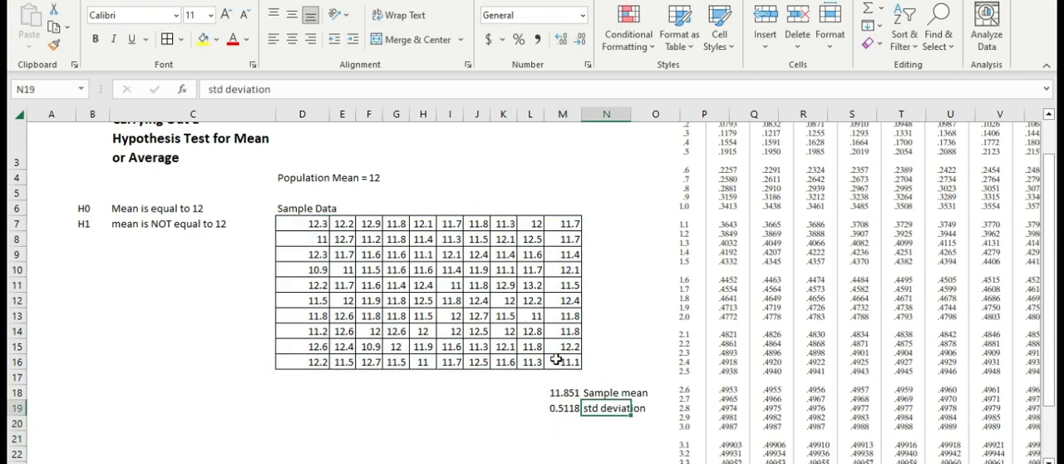
key(Down)
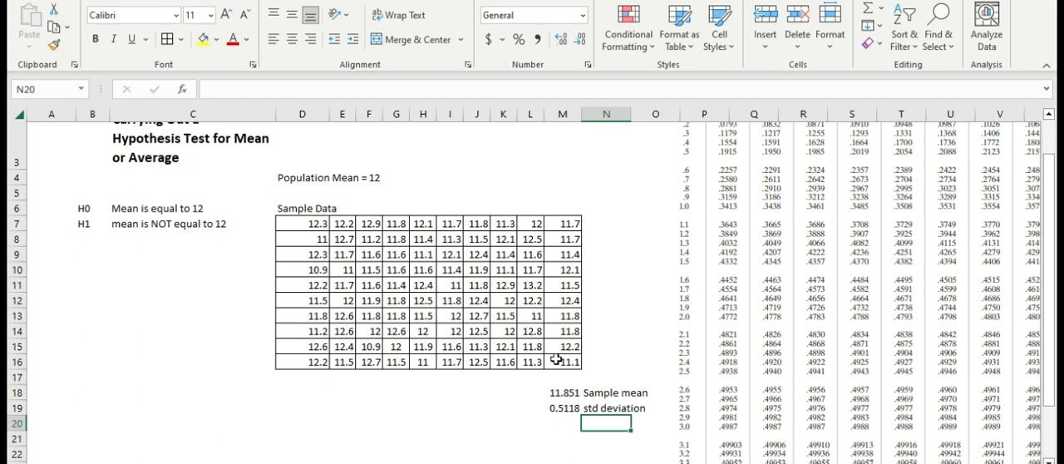
text(D)
key(BackSpace)
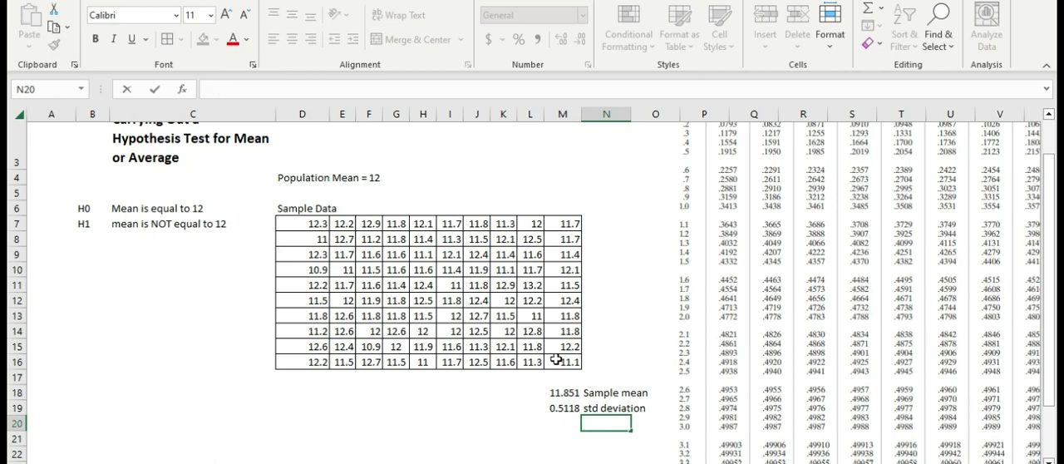
text(Cou)
key(BackSpace)
key(BackSpace)
text(Sam)
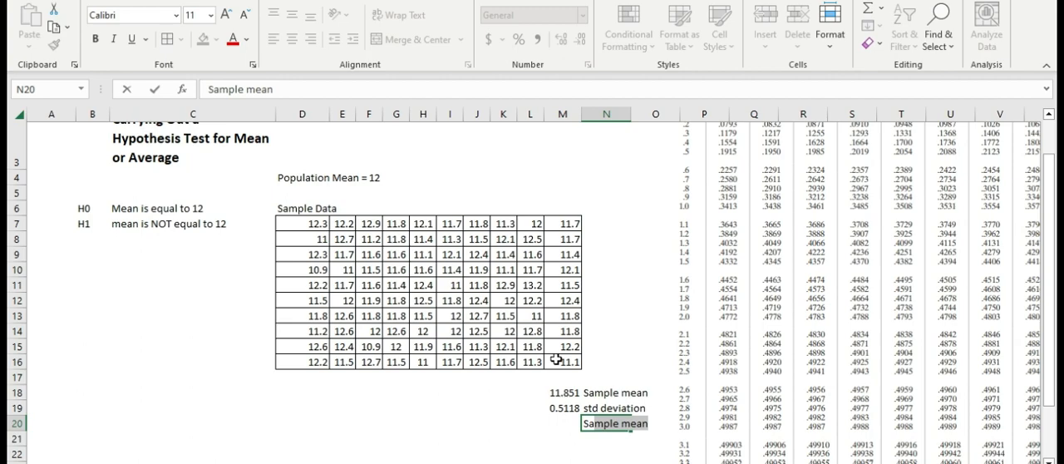
text(ple or n)
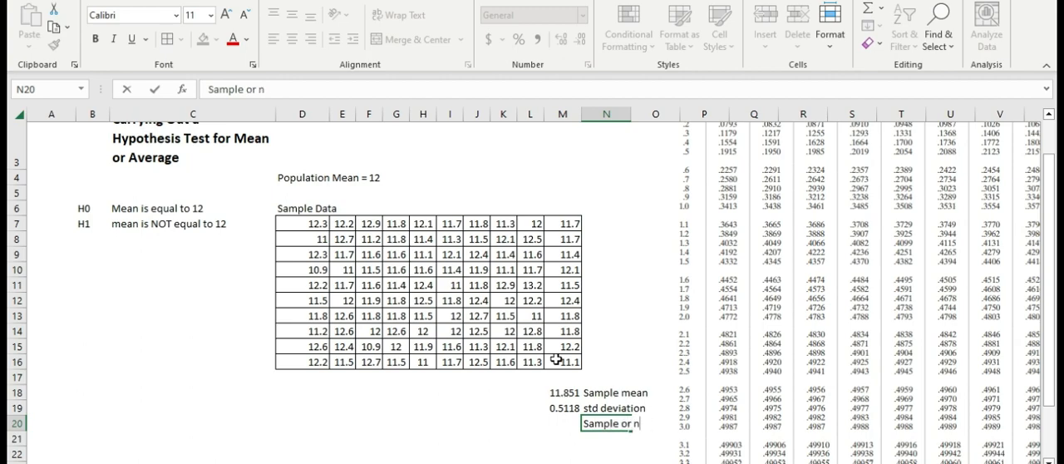
key(Return)
Compute the sample size in M20 with the COUNT function over the sample data D7:M16.
key(Left)
key(Up)
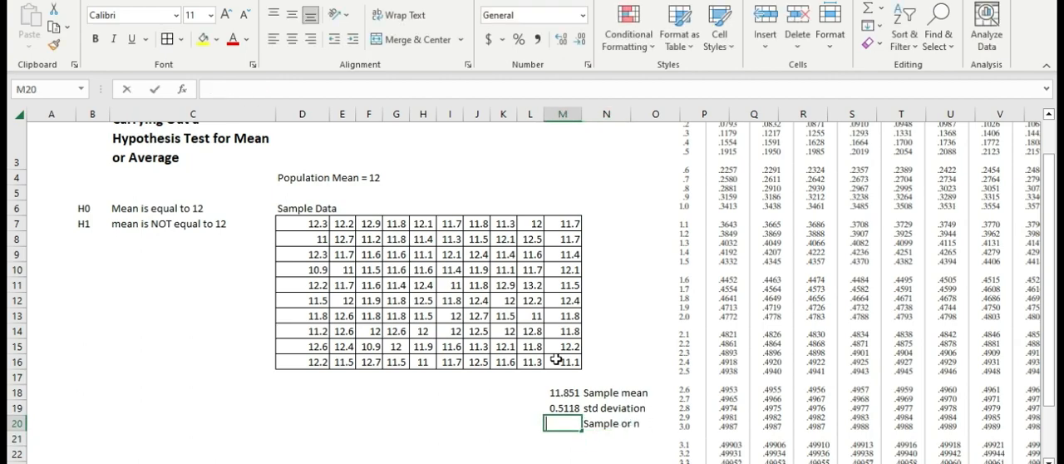
text(=count()
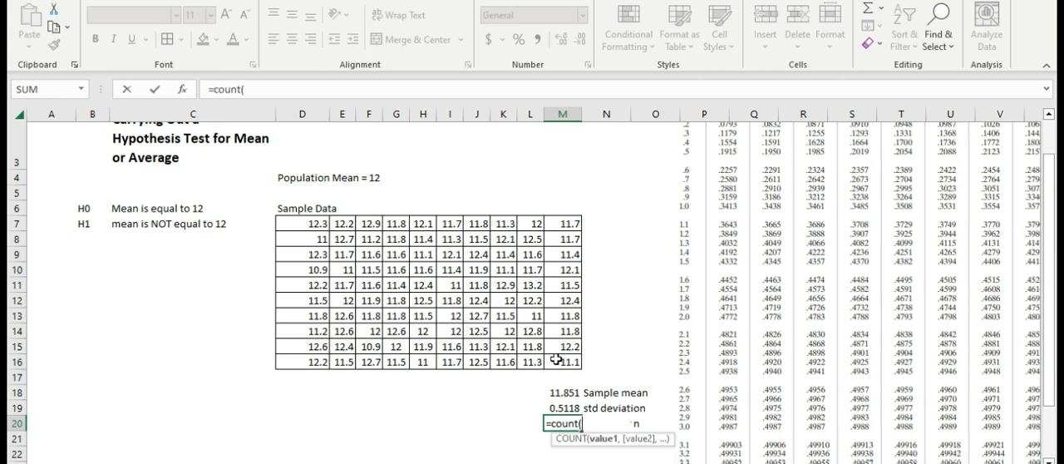
drag(307, 221, 568, 332)
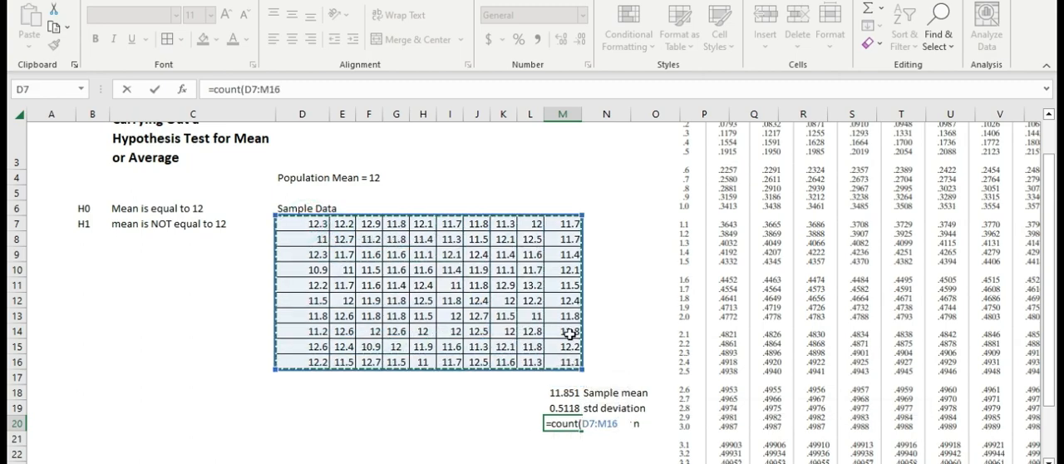
key(Return)
Move the z-statistic formula picture down beside the sample data, around rows 9 to 12 in columns N and O.
scroll(616, 350, up, 1)
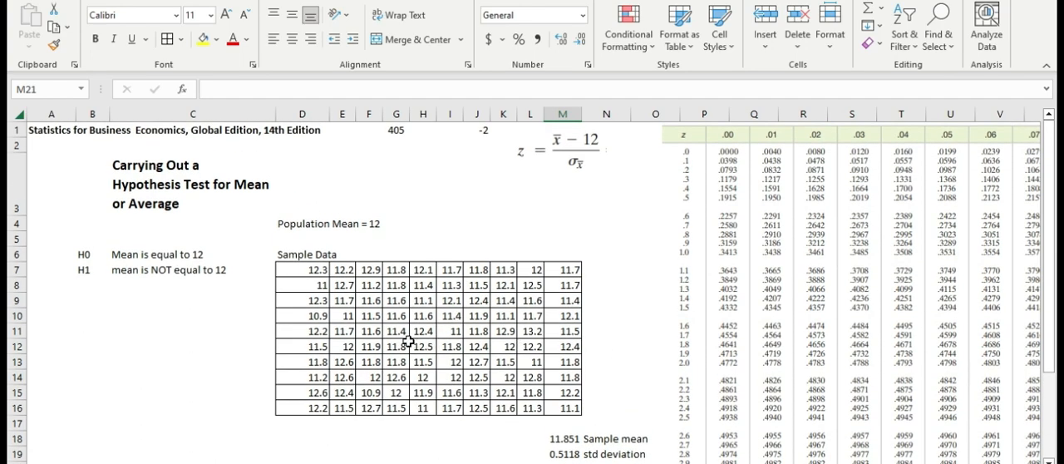
click(565, 162)
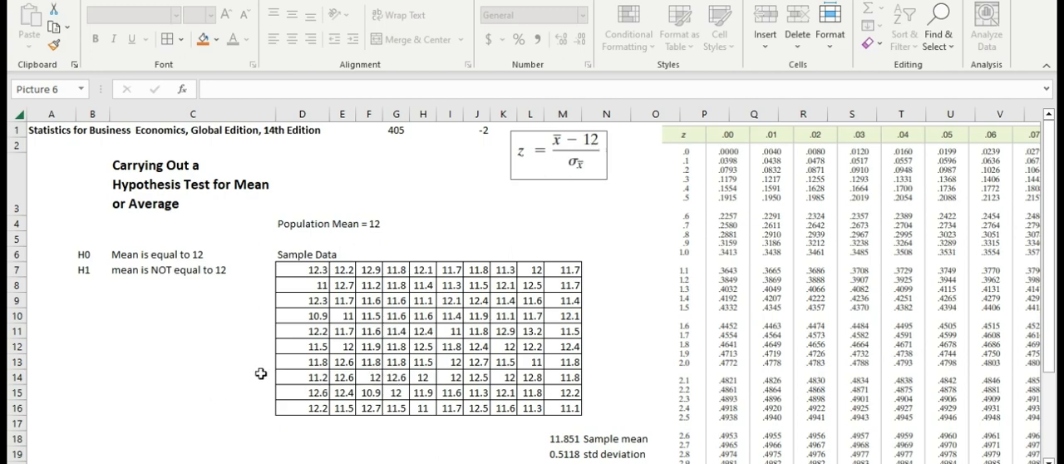
scroll(499, 286, down, 1)
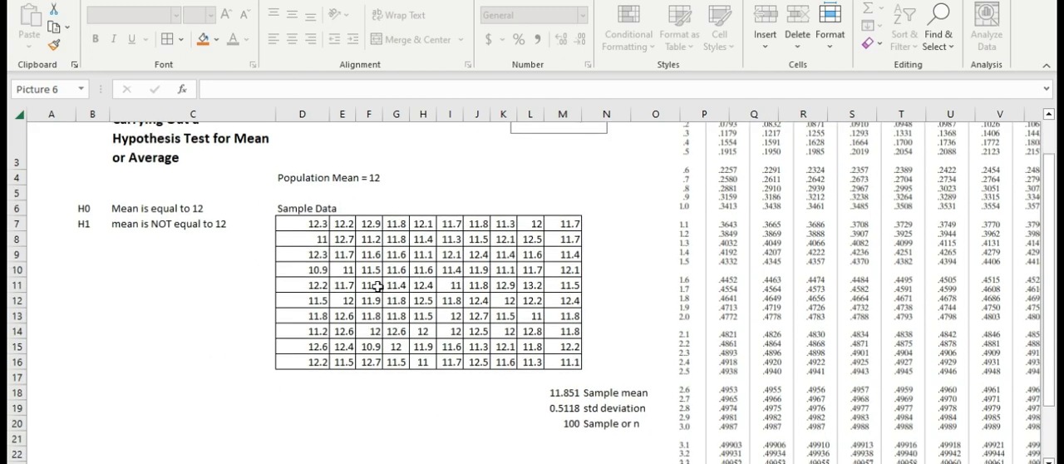
click(148, 315)
scroll(499, 250, up, 1)
drag(570, 147, 653, 309)
scroll(525, 363, down, 2)
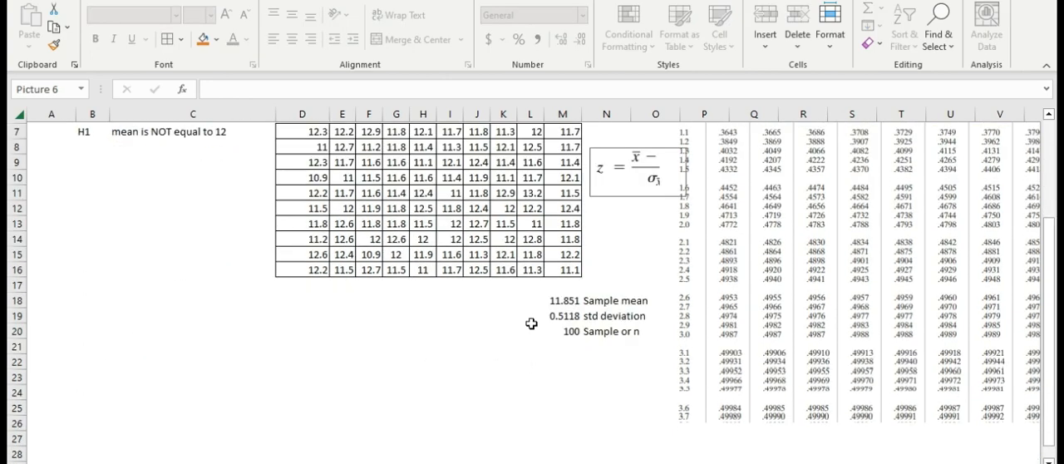
drag(631, 177, 621, 191)
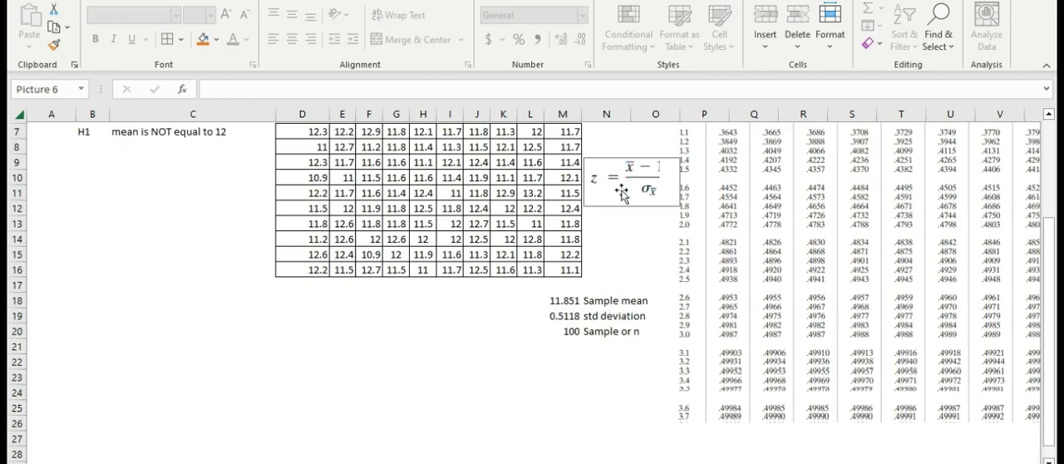
click(346, 360)
click(389, 335)
scroll(380, 335, up, 2)
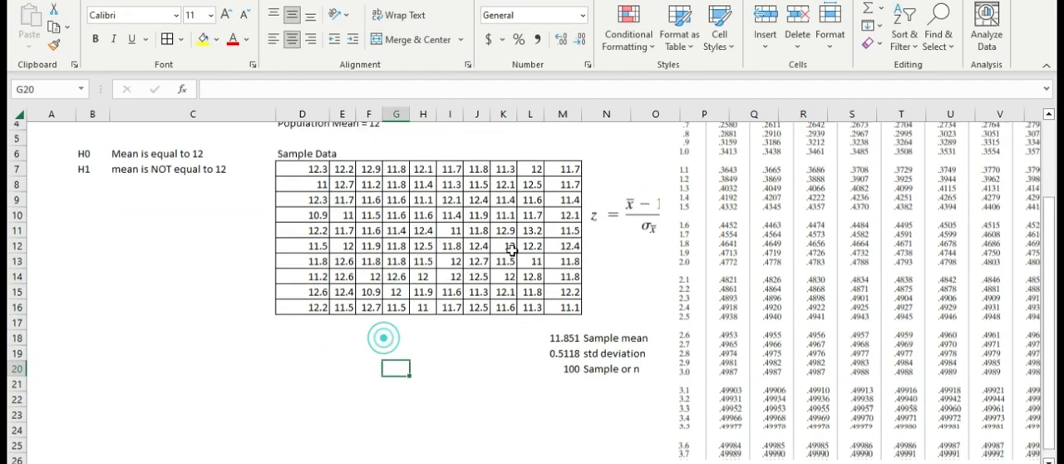
Enter the label "Compute for Z:" in D21 below the sample data.
scroll(296, 375, down, 1)
click(344, 393)
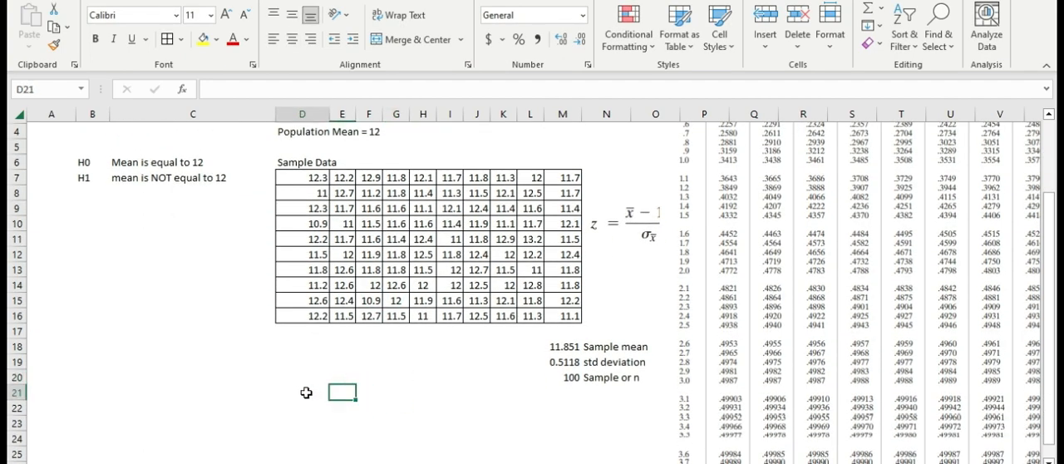
click(305, 391)
text(Comp)
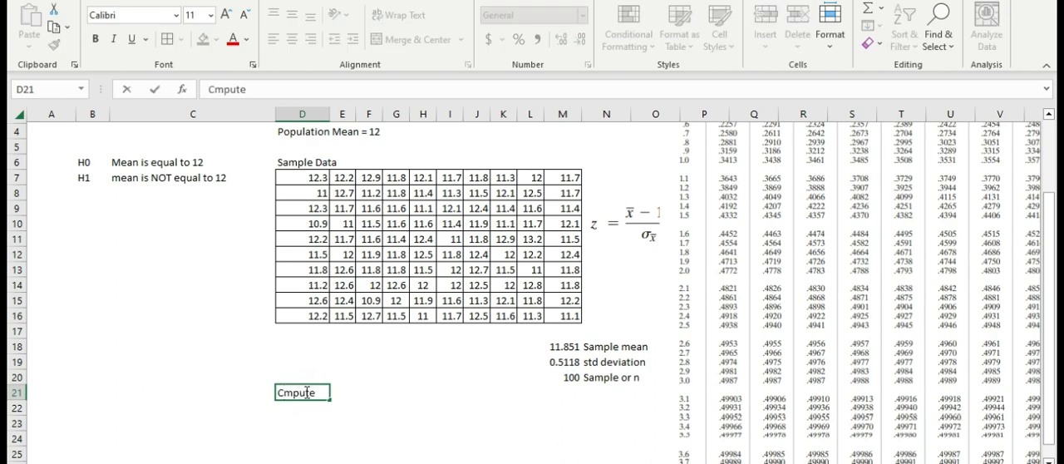
text(ute for Z:)
click(288, 394)
text(o)
key(Return)
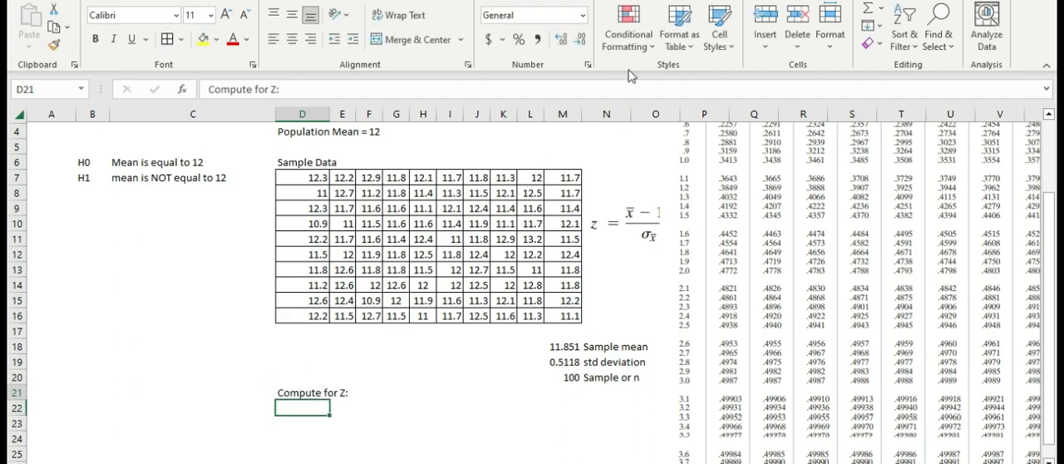
Begin the z-statistic formula in F21 next to the "Compute for Z:" label.
key(Up)
key(Right)
key(Right)
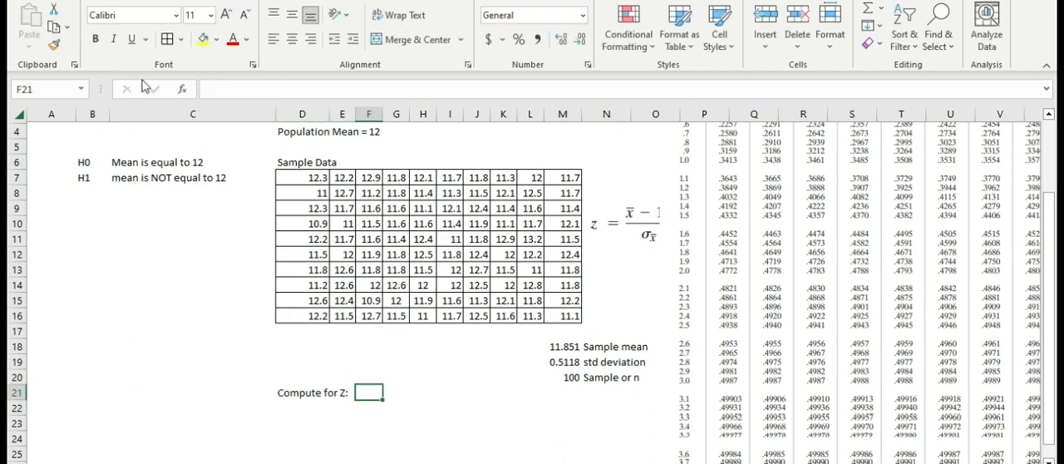
click(167, 36)
drag(396, 397, 396, 404)
click(368, 397)
text(=)
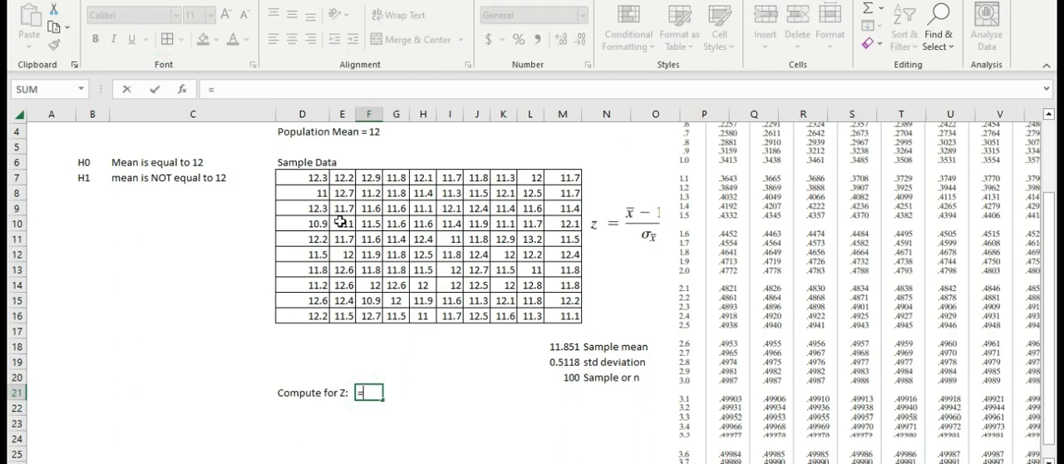
click(563, 349)
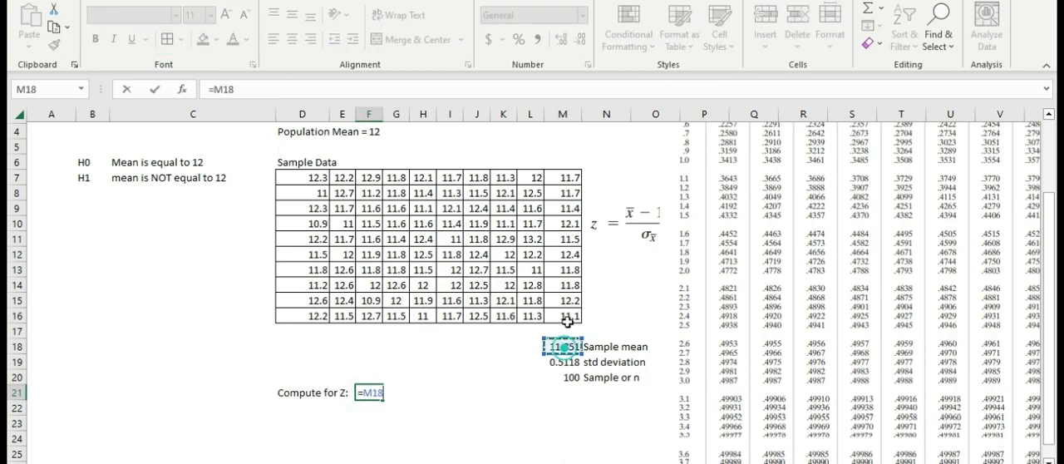
text(-)
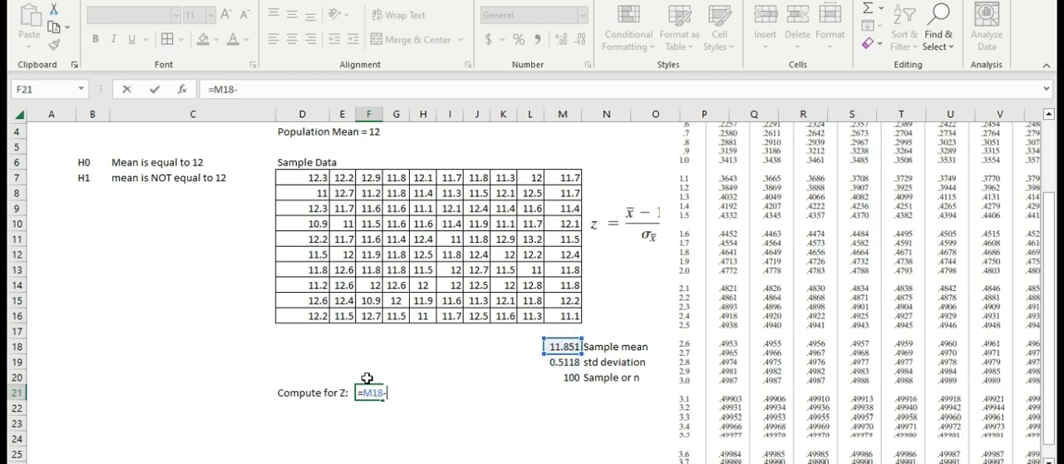
scroll(348, 246, up, 1)
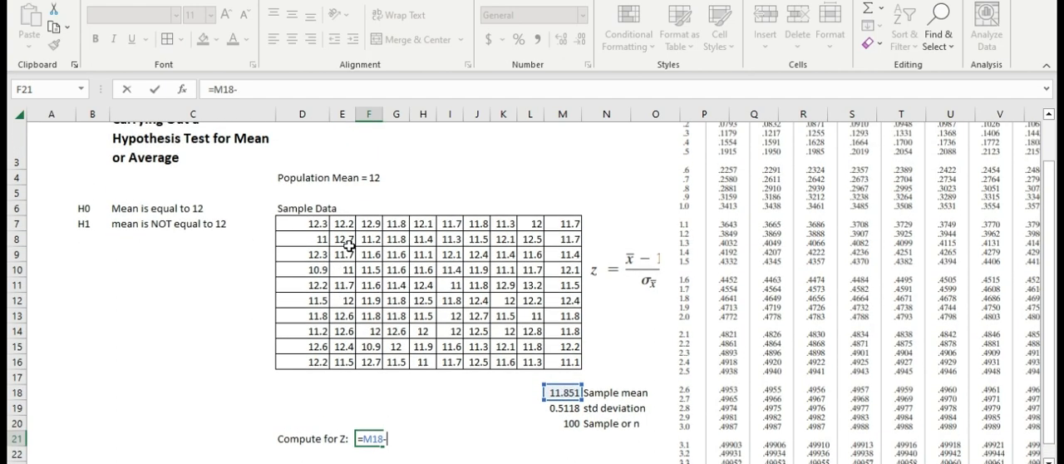
scroll(346, 253, down, 1)
scroll(368, 281, down, 1)
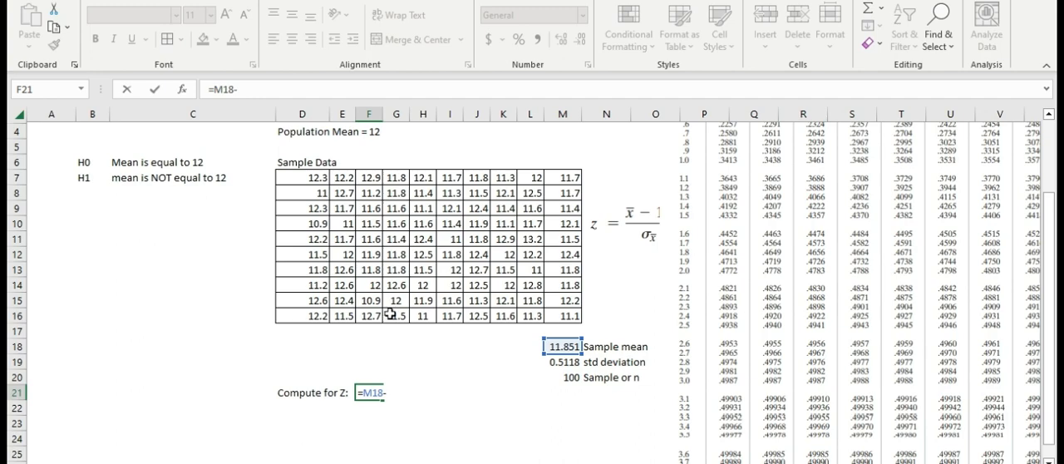
key(BackSpace)
key(BackSpace)
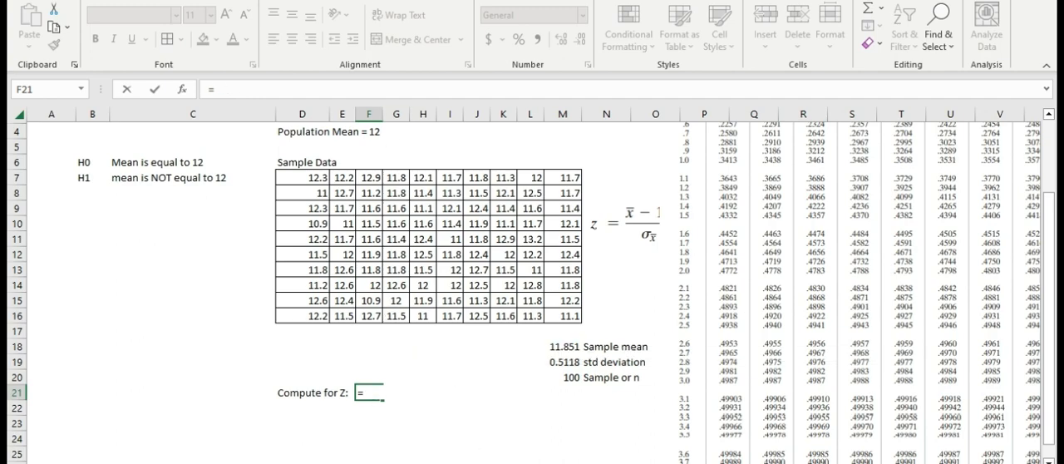
Enter the label "Mean" in D18 below the sample data and the value 12 beside it in E18.
key(Return)
key(Up)
key(Up)
key(Left)
key(Up)
key(Up)
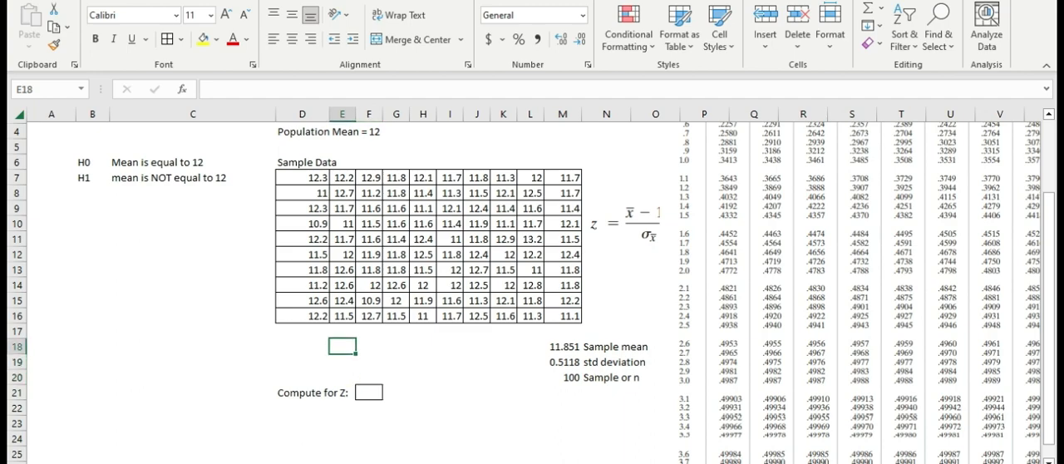
key(Left)
key(Right)
key(Left)
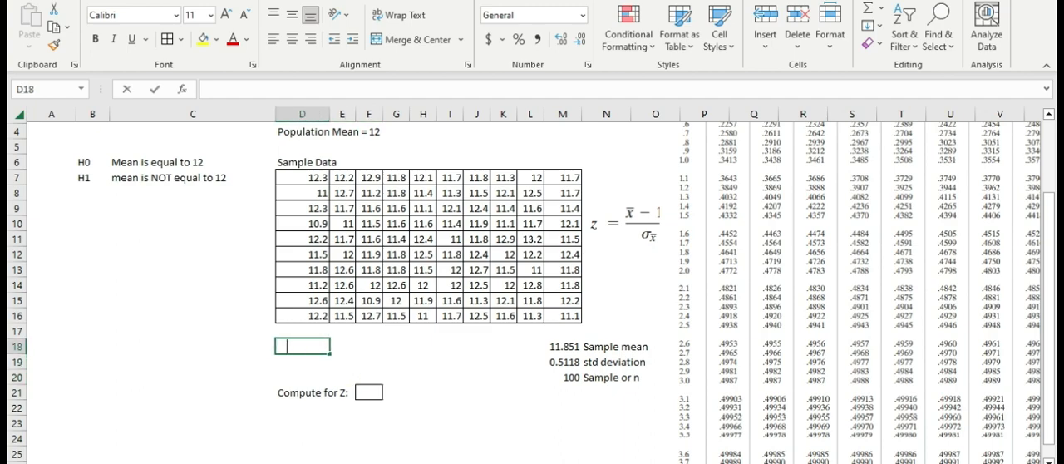
text(Mean)
key(Tab)
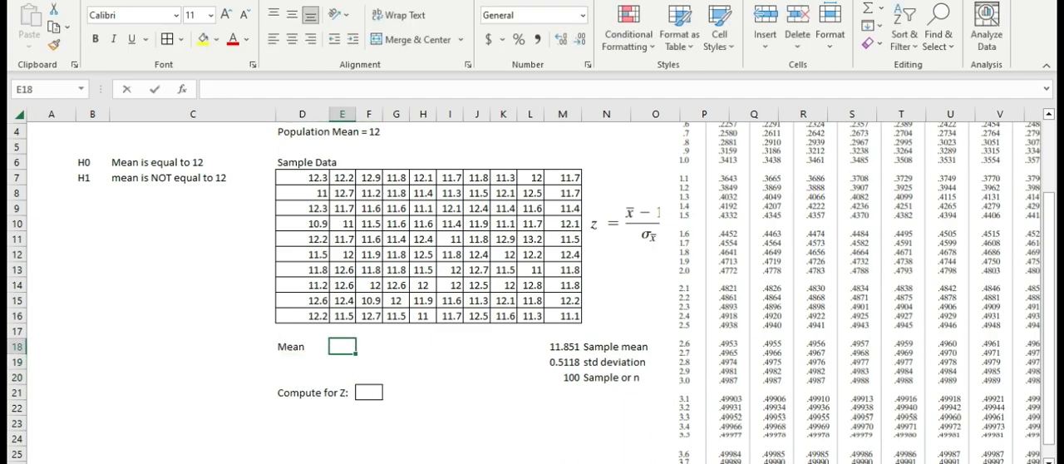
text(12)
key(Down)
key(Right)
key(Down)
key(Down)
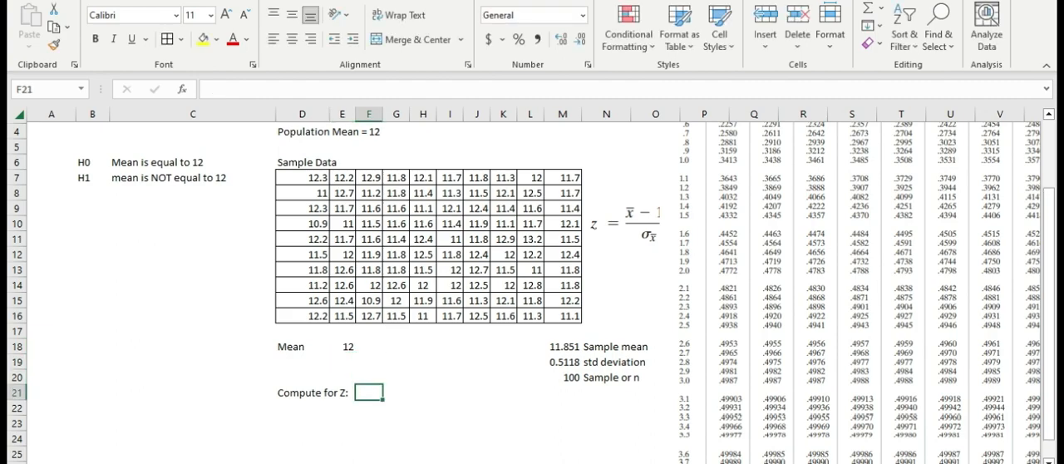
text(=)
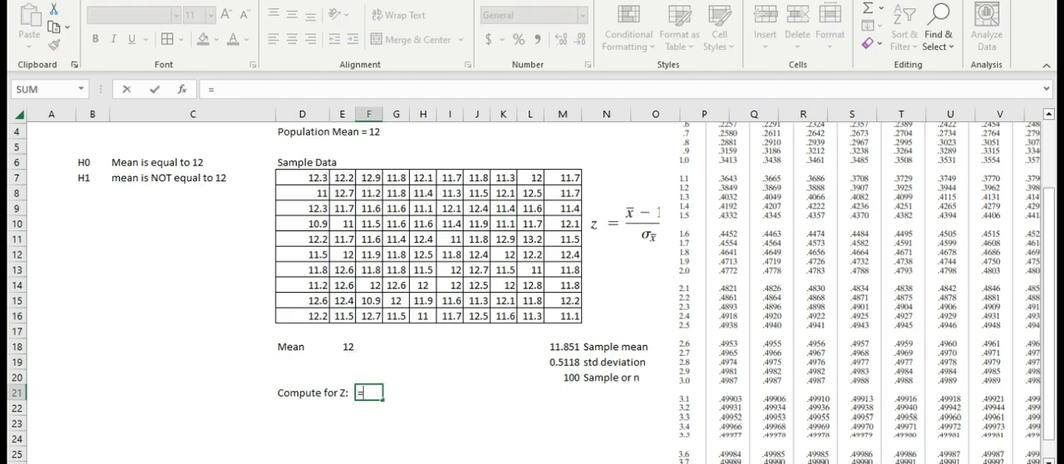
key(Escape)
Change the label in D18 to "N Mean".
key(Left)
key(Left)
key(Up)
key(Up)
key(Up)
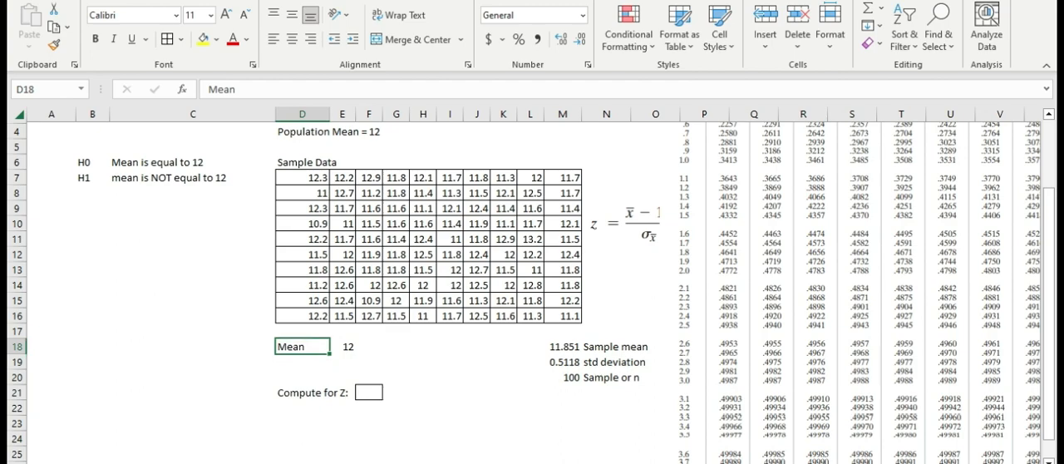
double_click(284, 346)
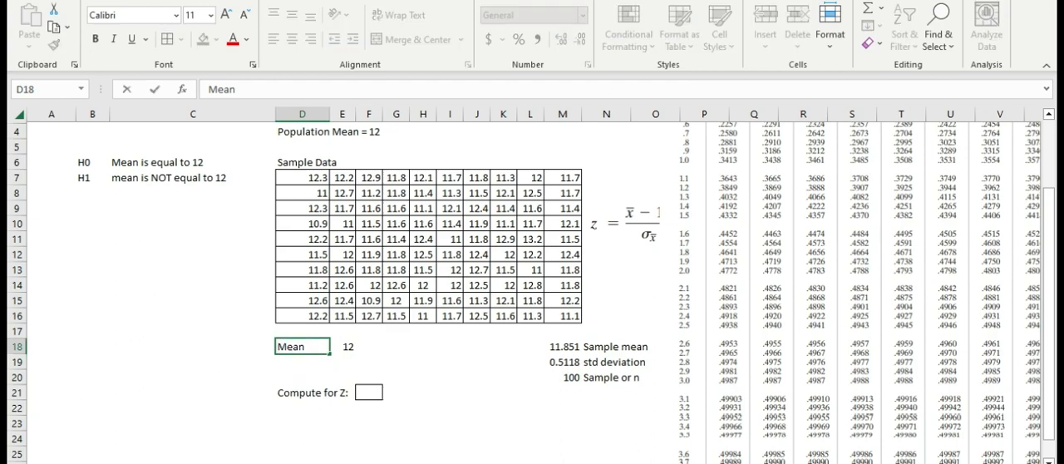
text(N)
key(Return)
Begin the z formula in F21 with the bracketed difference (M18-E18) followed by a division sign.
key(Right)
key(Down)
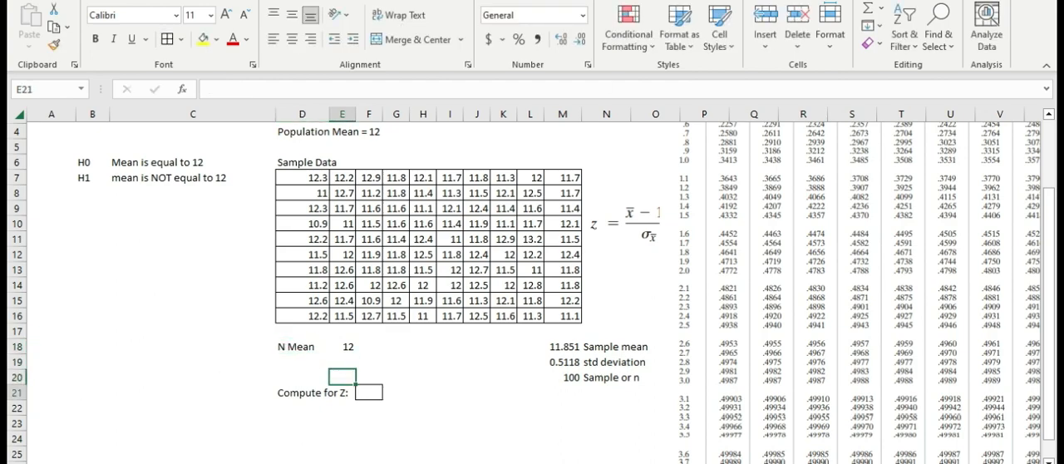
key(Right)
key(Down)
key(Down)
key(Up)
text(=)
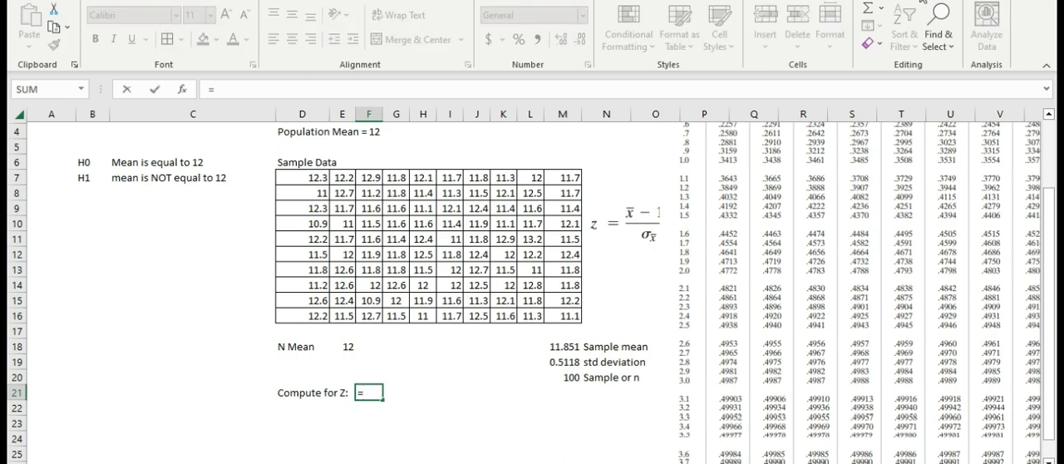
click(565, 344)
text(-)
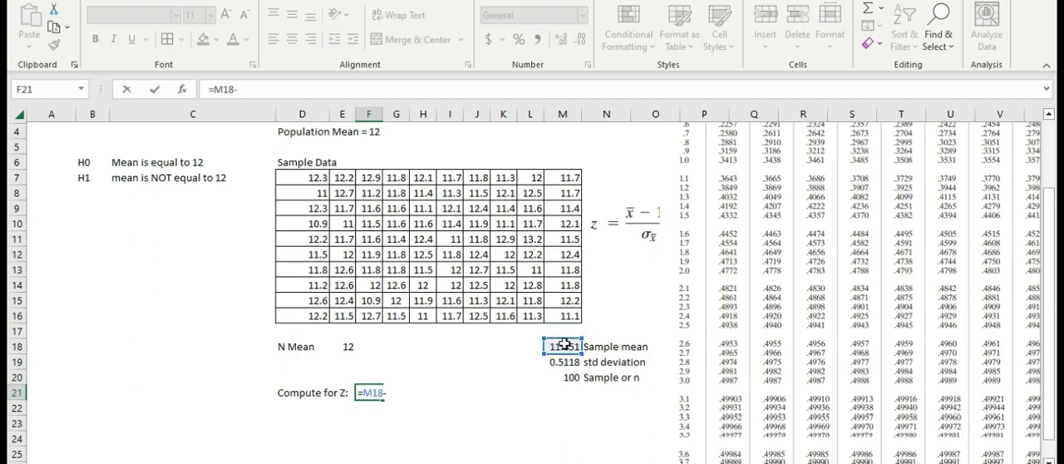
click(348, 347)
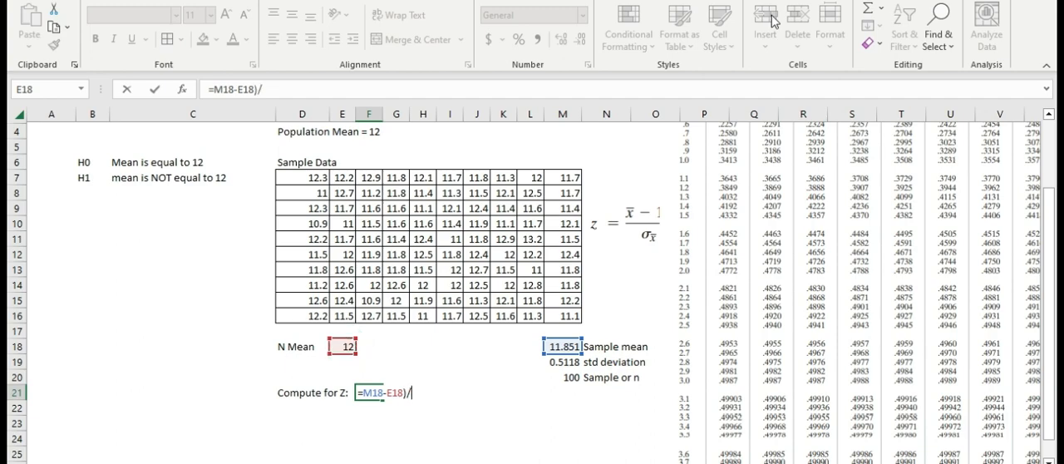
click(363, 391)
text(()
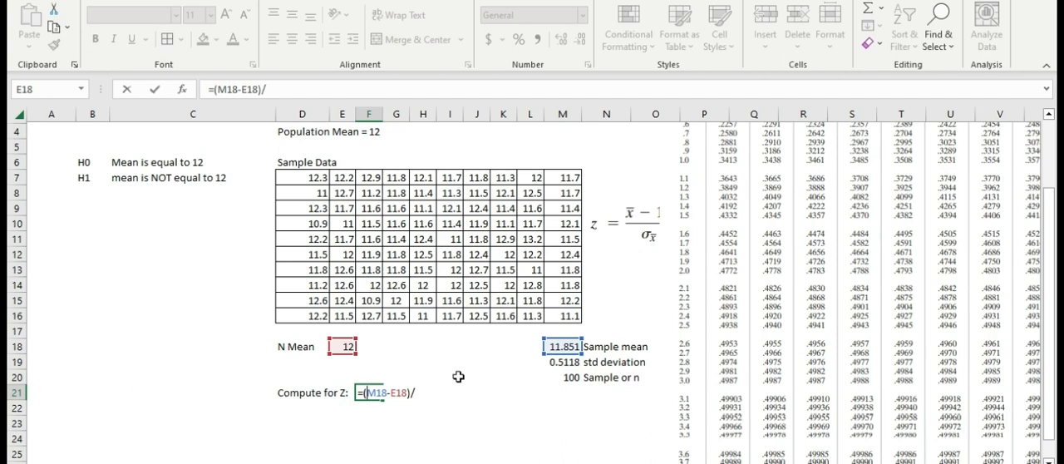
Complete the z formula in F21 as =(M18-E18)/M19*SQRT(M20).
click(428, 391)
click(424, 392)
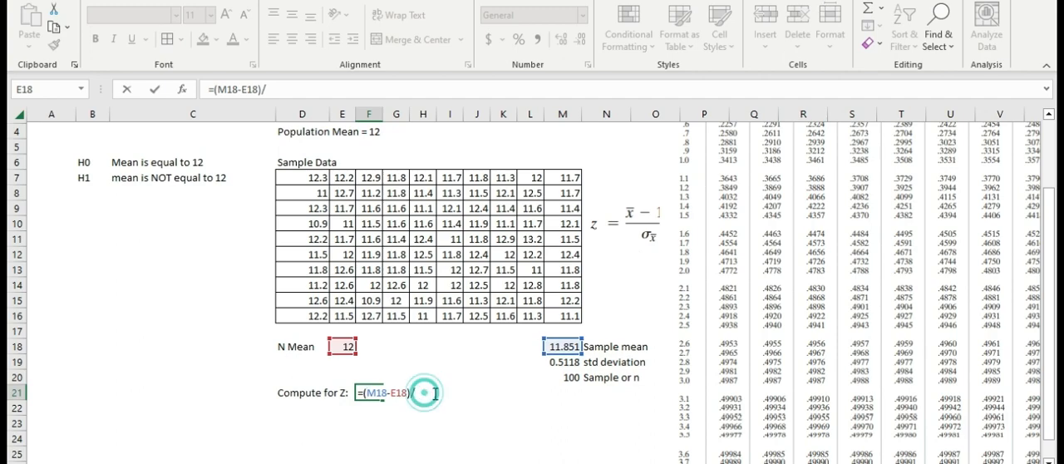
click(563, 362)
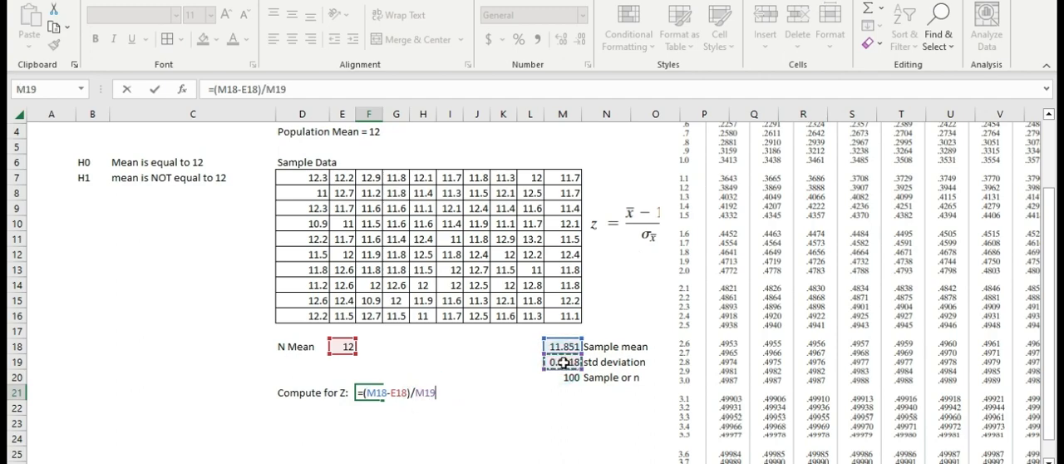
text(sqrt)
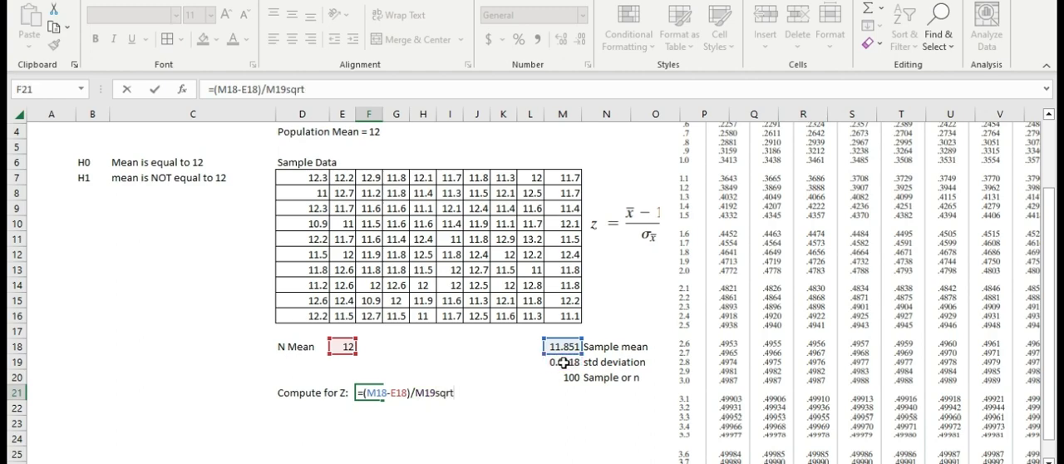
key(BackSpace)
key(BackSpace)
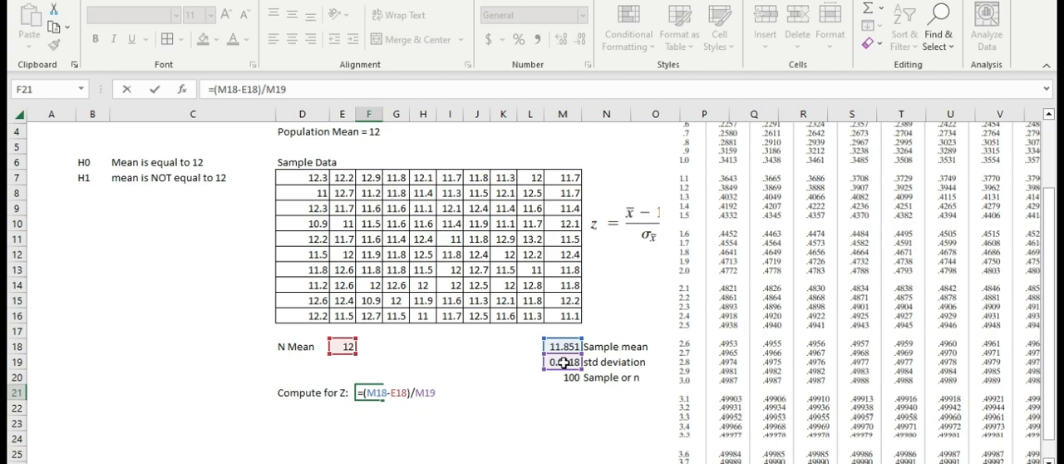
text(*sqrt)
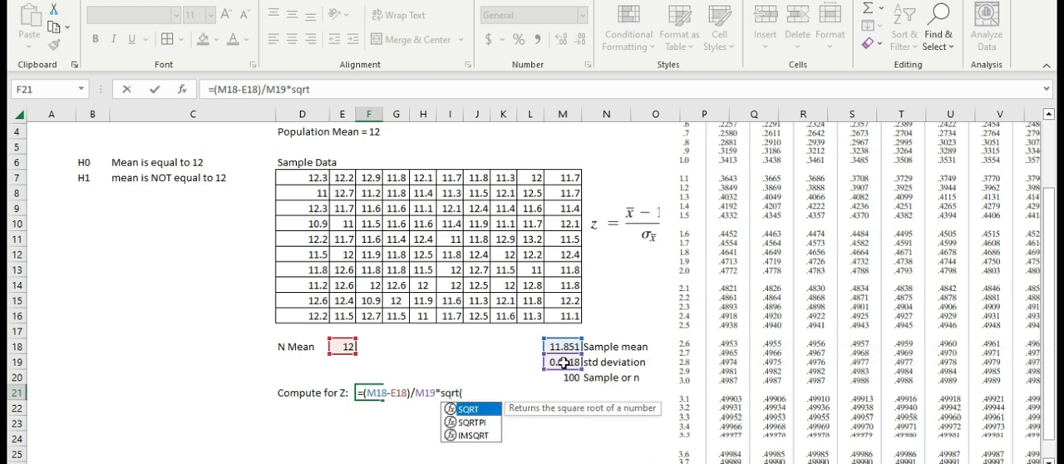
text(()
click(574, 380)
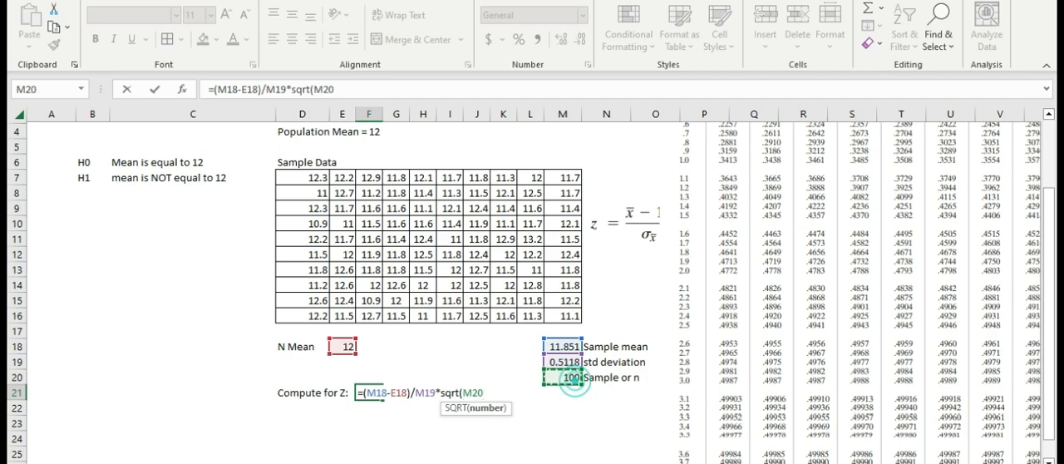
key(Return)
key(Return)
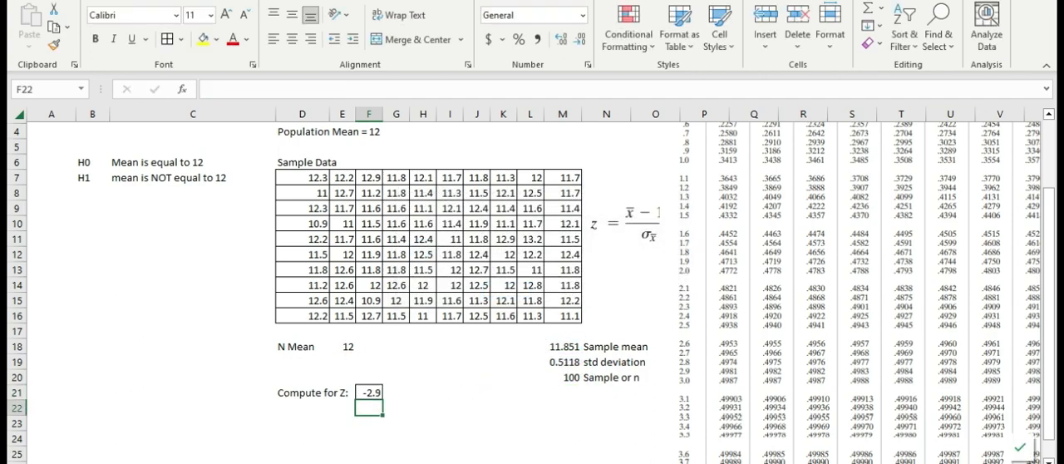
Show the computed z value in F21 with two decimal places.
key(Up)
key(Right)
key(Down)
key(Left)
key(Up)
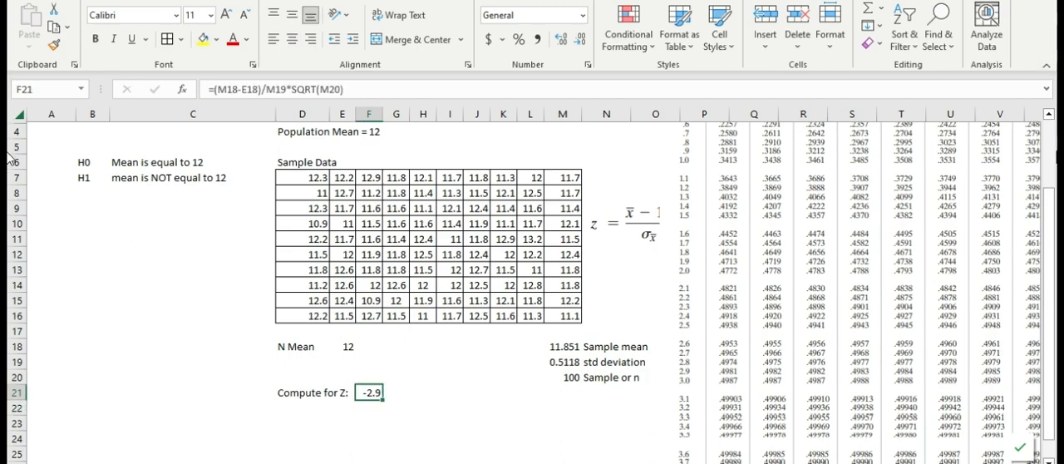
scroll(806, 316, up, 1)
scroll(736, 356, down, 1)
scroll(743, 309, up, 1)
scroll(743, 313, down, 1)
click(580, 41)
click(563, 41)
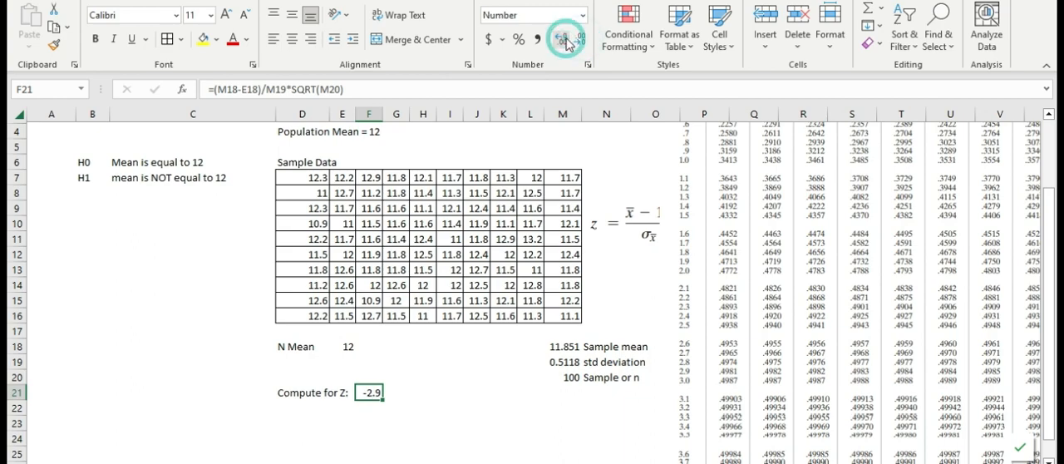
click(563, 41)
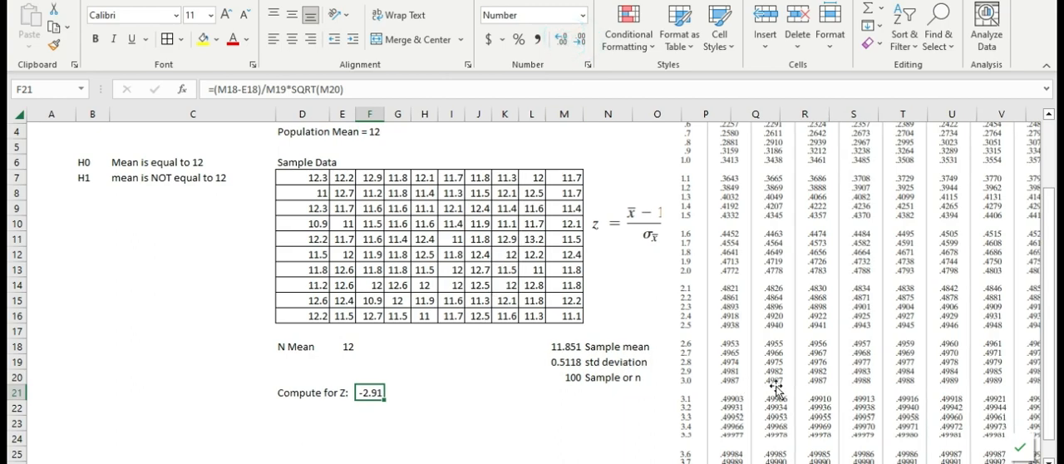
Examine the z table beside the sample data for the area matching the z value computed in F21.
scroll(777, 353, up, 1)
scroll(777, 354, up, 2)
scroll(781, 340, down, 2)
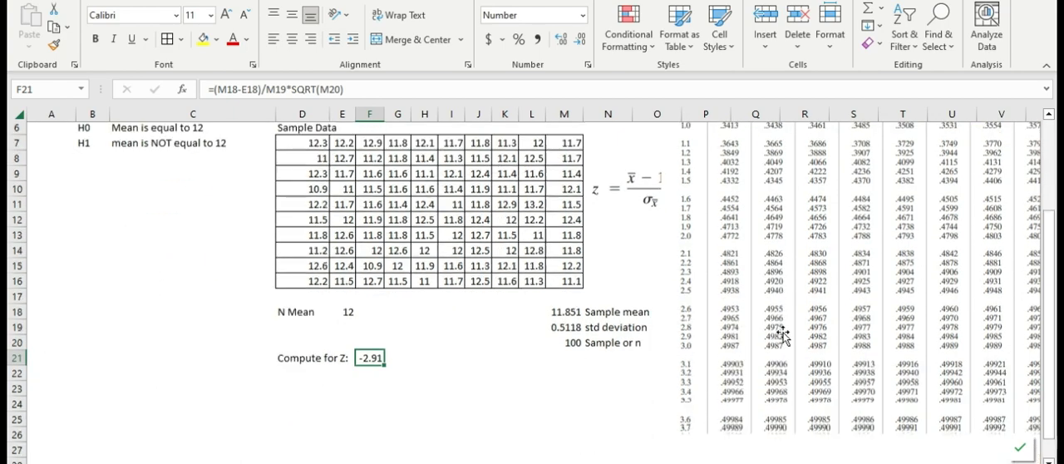
click(371, 389)
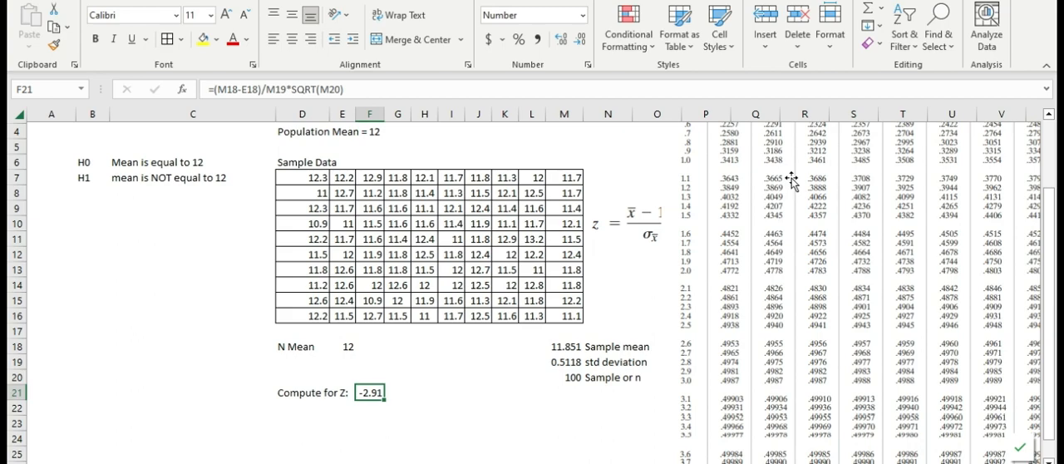
scroll(873, 235, up, 1)
scroll(875, 233, down, 1)
scroll(861, 236, up, 1)
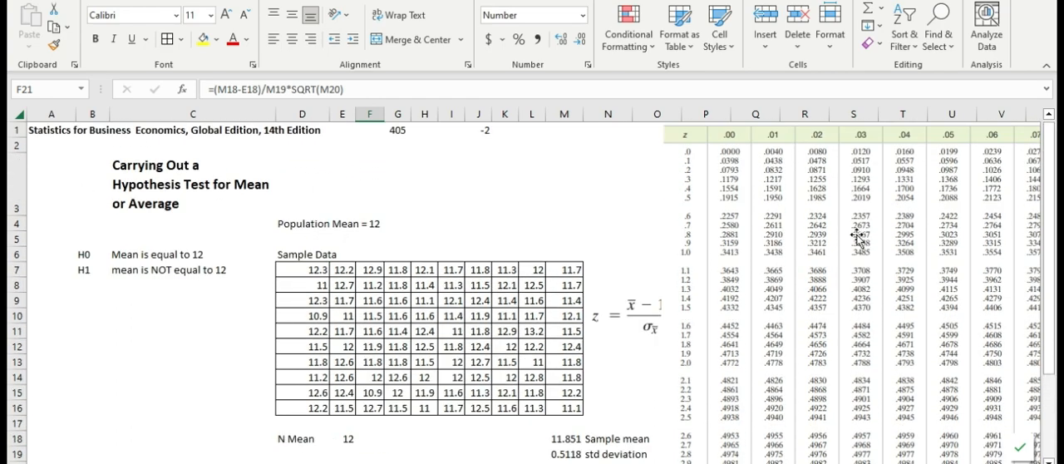
scroll(856, 237, down, 1)
scroll(854, 236, up, 1)
scroll(420, 411, down, 1)
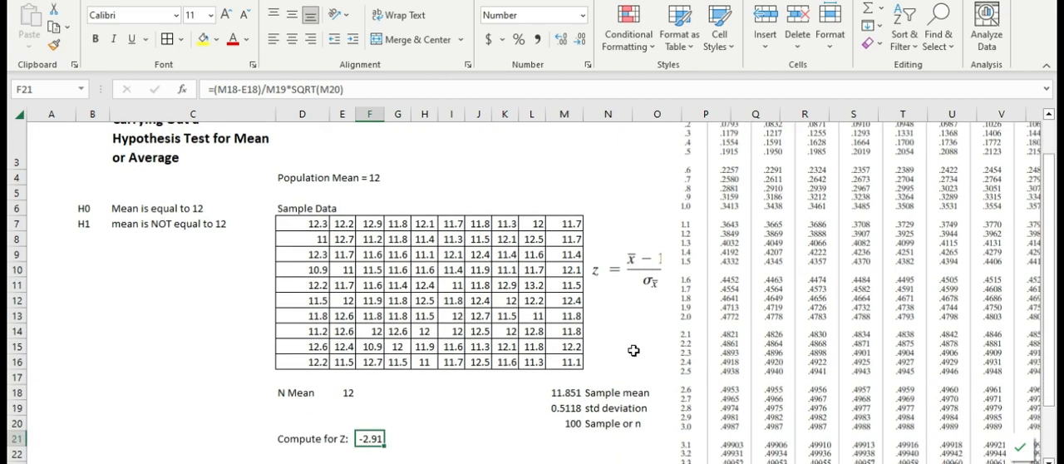
scroll(761, 290, up, 1)
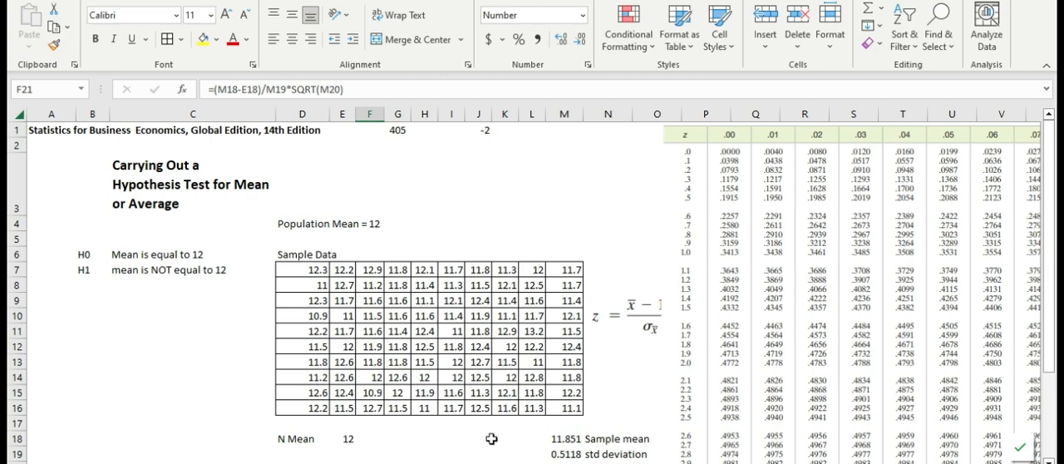
Enter the label "Z table" in D23 below the "Compute for Z:" label.
scroll(404, 414, down, 1)
click(440, 379)
click(387, 422)
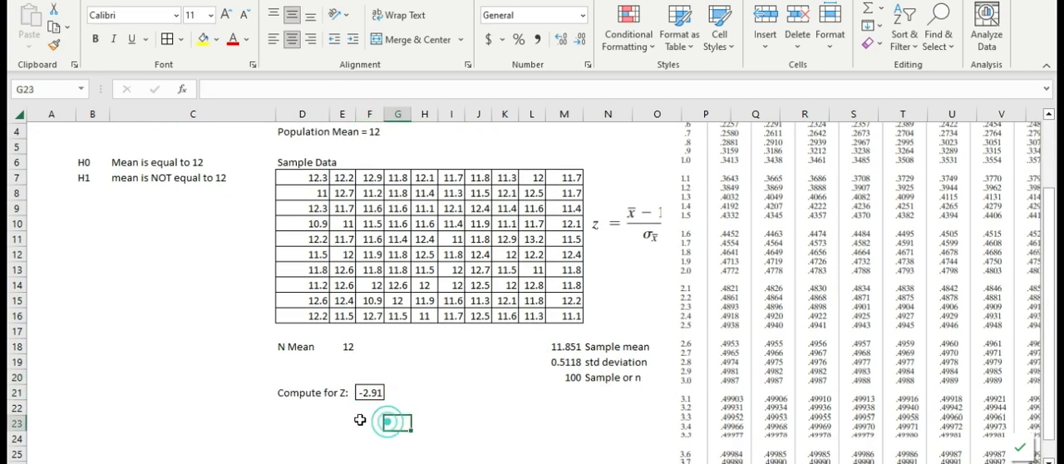
click(362, 421)
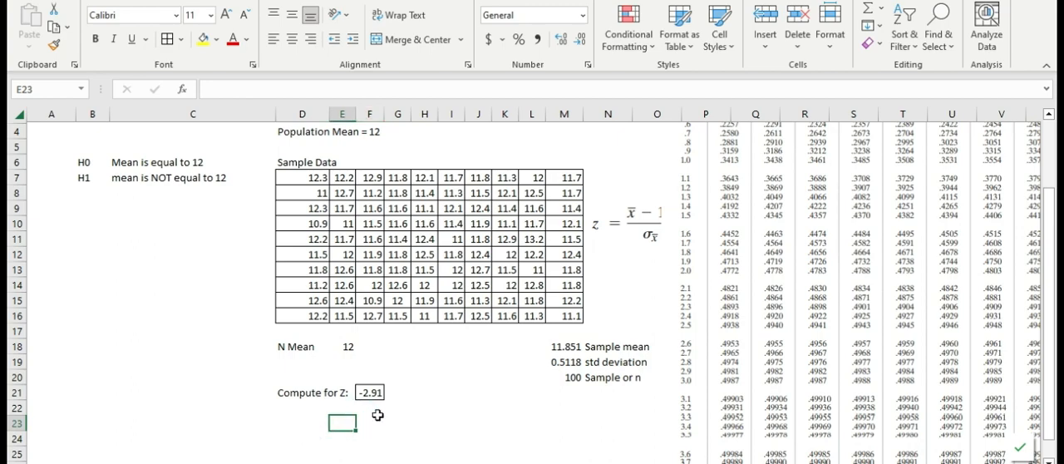
key(Left)
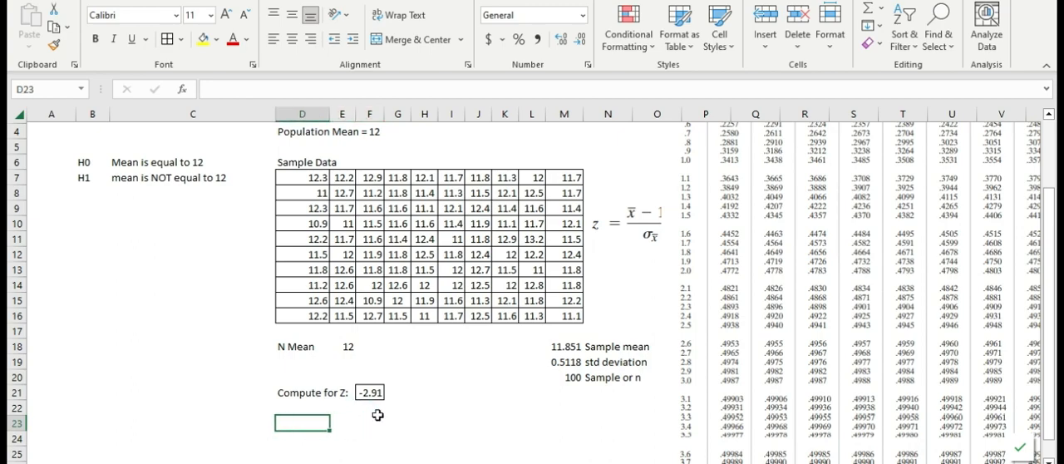
text(Z table)
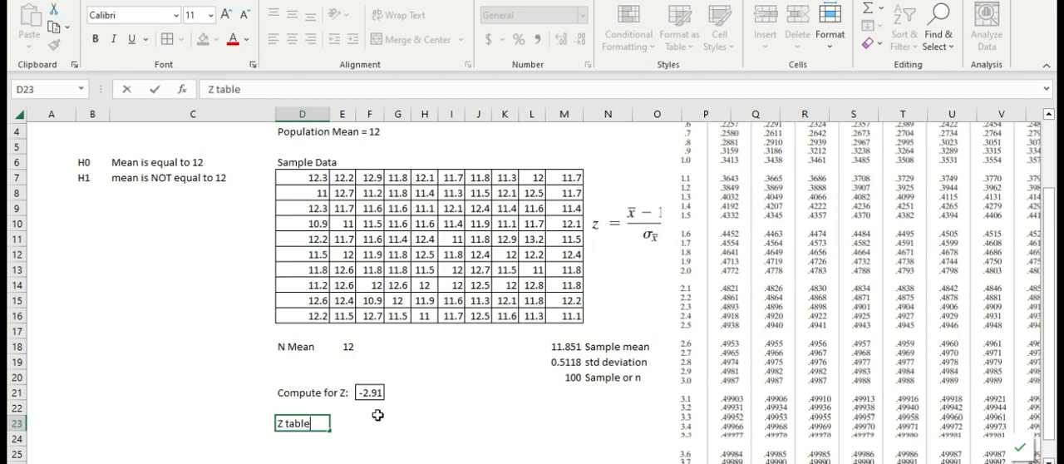
key(Return)
Enter the table area .4982 in F23 beside the "Z table" label and show it with three decimal places.
click(377, 418)
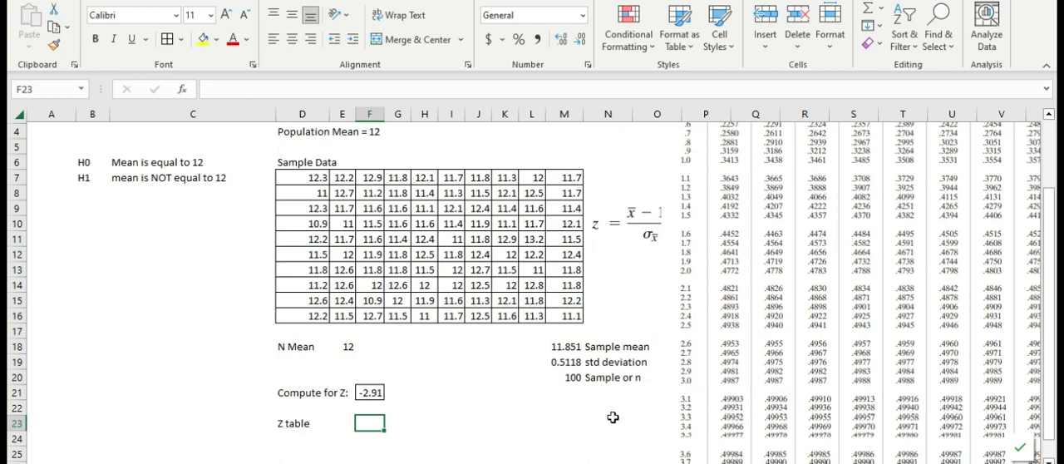
text(.4982)
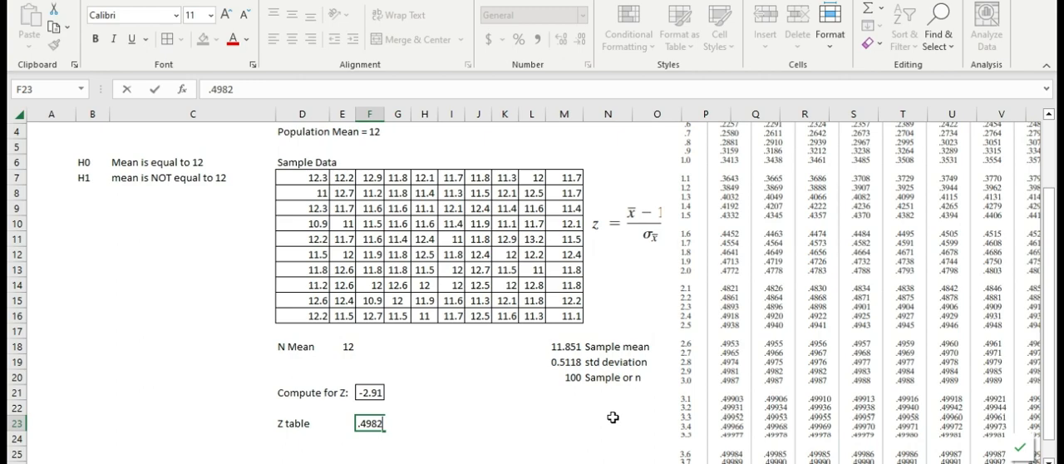
key(Return)
key(Up)
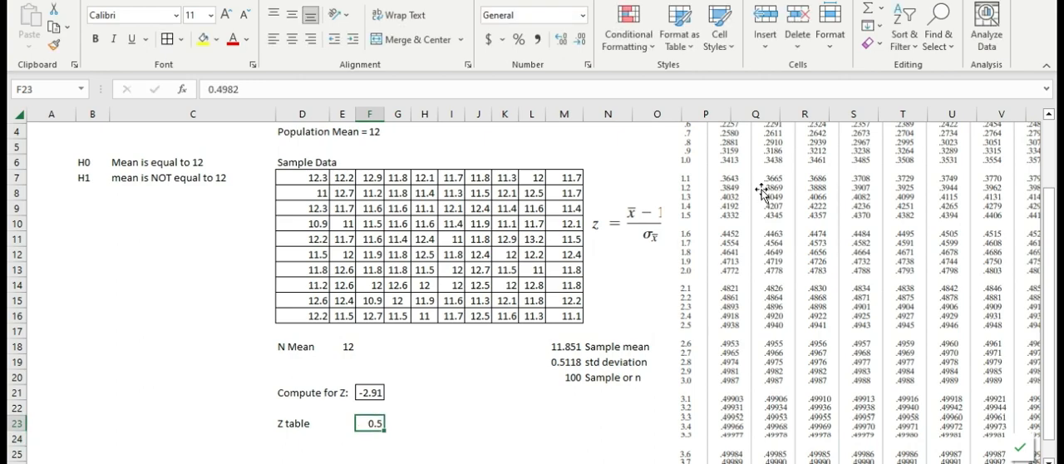
click(564, 39)
click(563, 39)
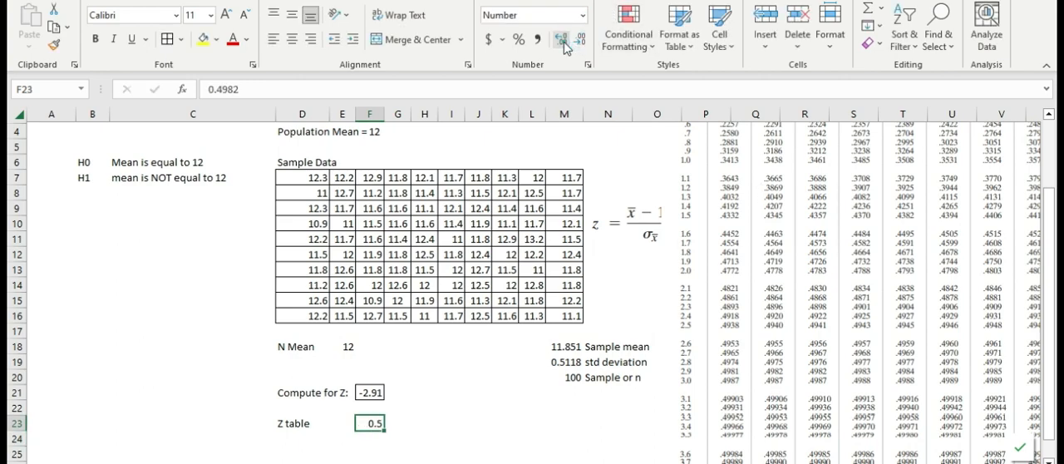
click(564, 39)
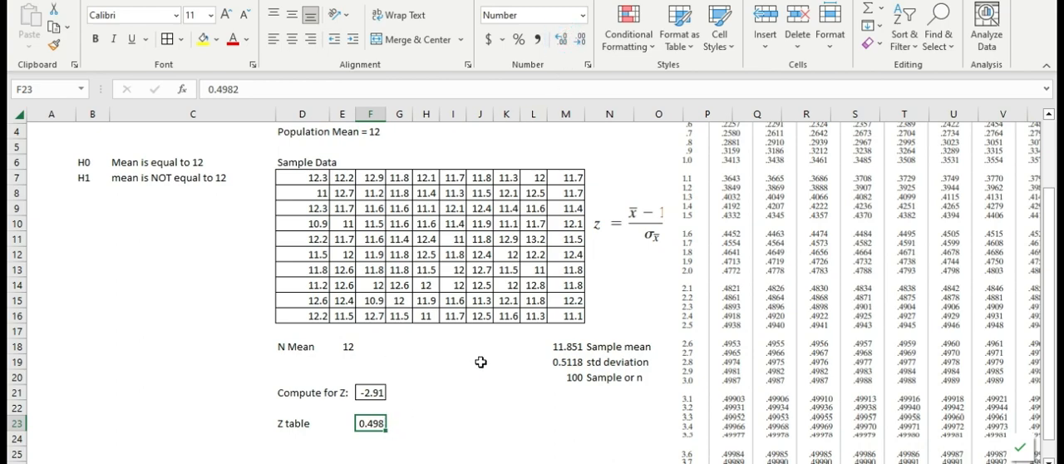
Show the table area in F23 with four decimal places and enter the label "P Value" in D25.
click(560, 39)
click(373, 452)
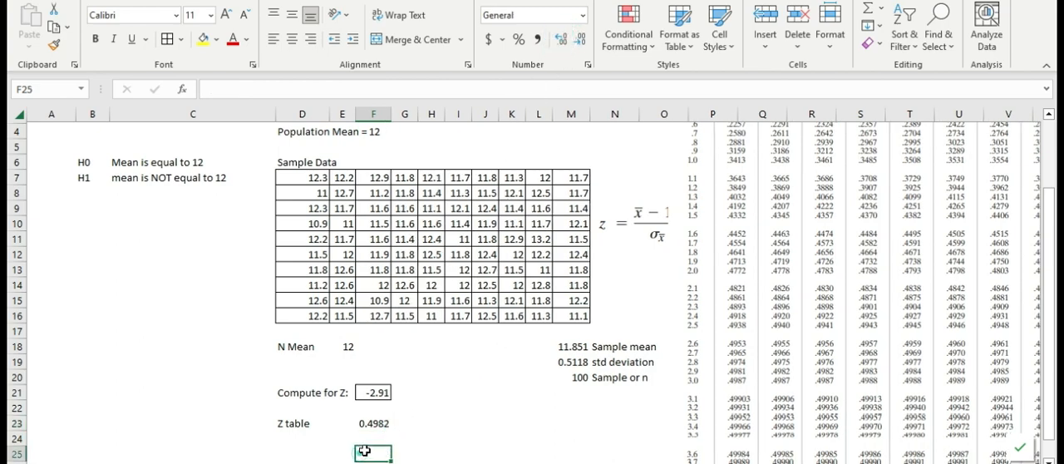
scroll(507, 403, down, 1)
key(Left)
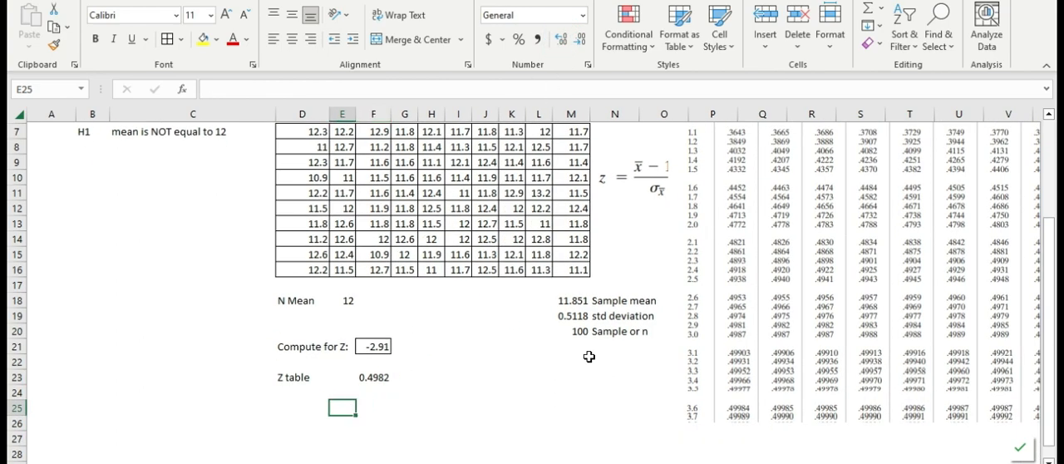
key(Left)
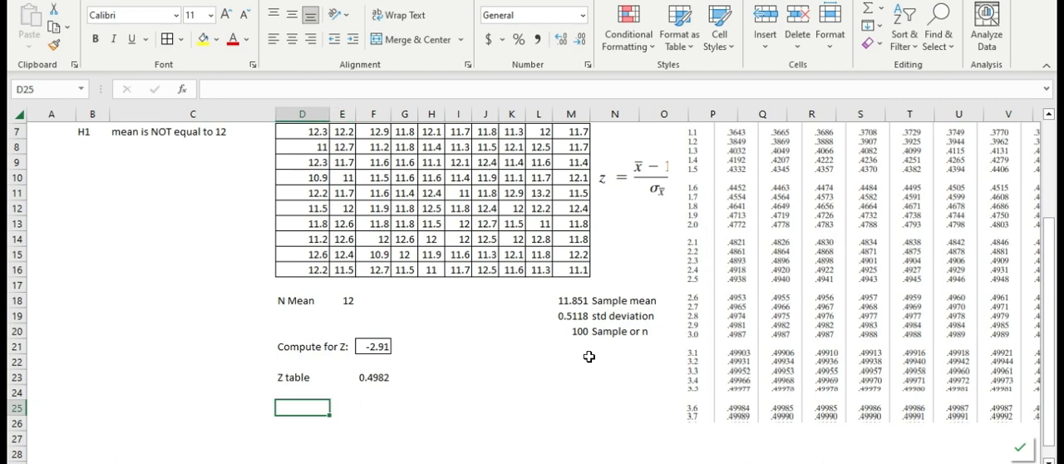
key(Right)
key(Right)
key(Up)
key(Down)
key(Left)
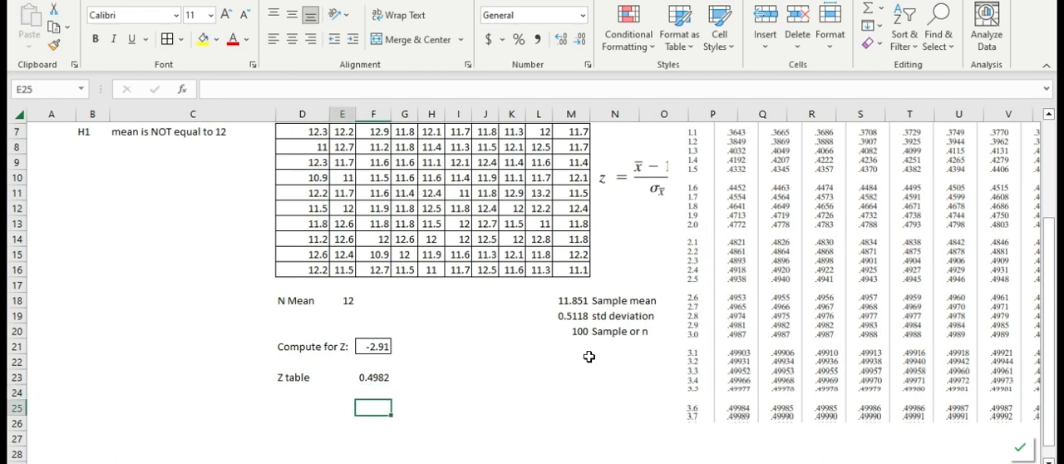
key(Left)
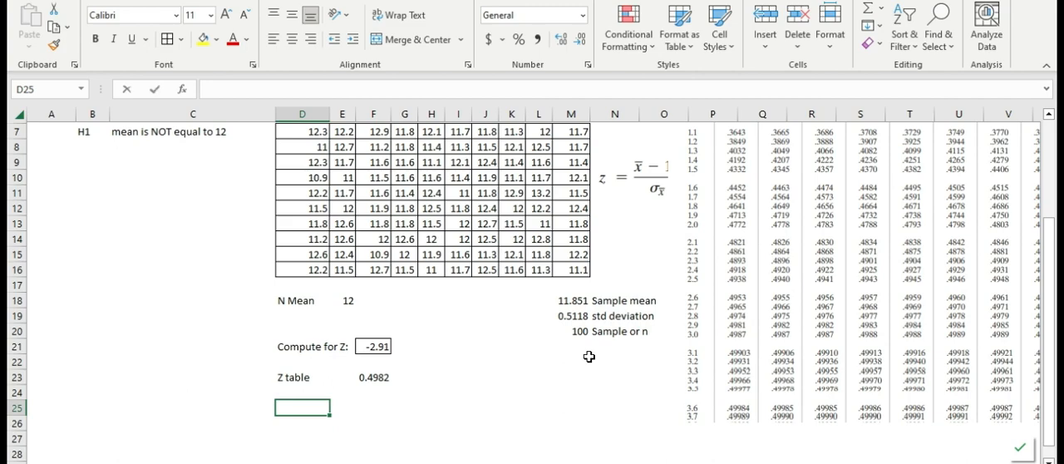
text(P Value)
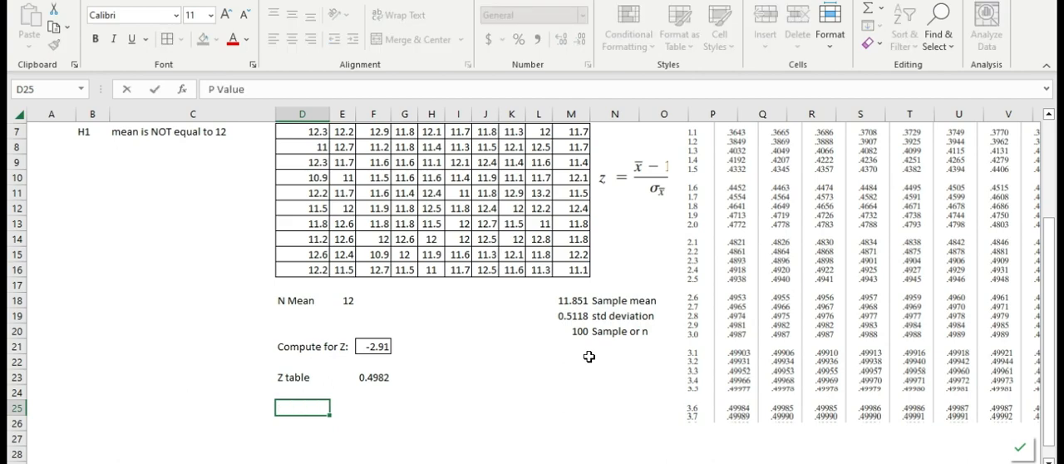
key(Return)
Compute the P value in F25 beside its label by subtracting the table area from 0.5 with the formula =0.5-F23.
key(Right)
key(Up)
key(Right)
text(=)
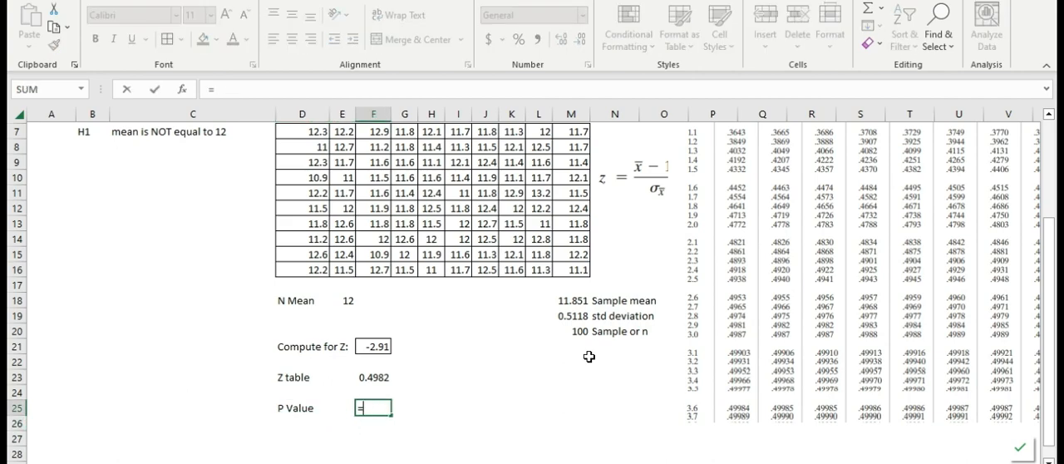
text(0.5-)
key(Up)
key(Up)
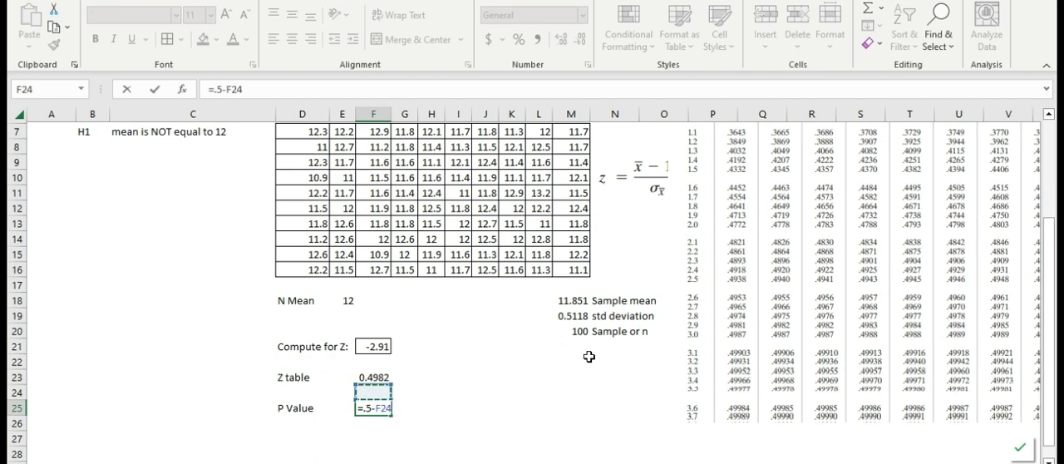
key(Return)
key(Up)
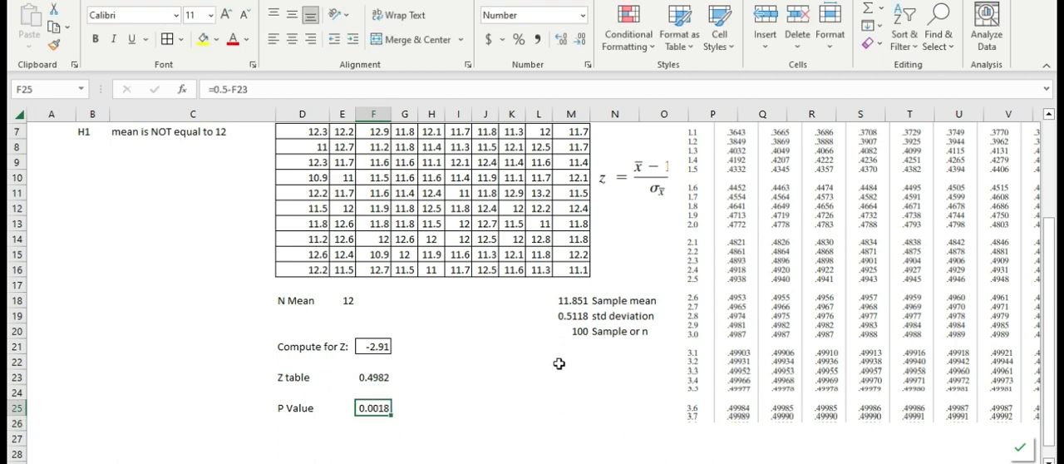
Format the P value in F25 as a percentage.
click(502, 15)
text(Percentage)
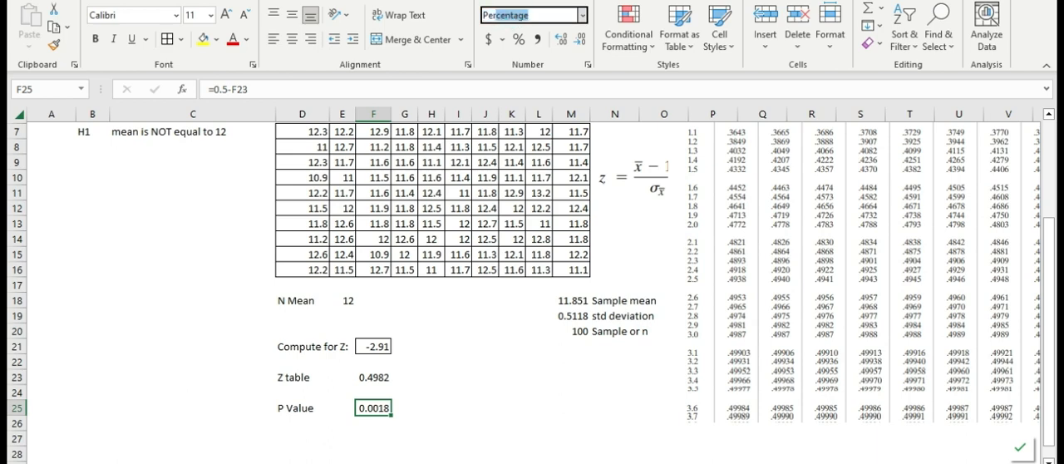
key(Return)
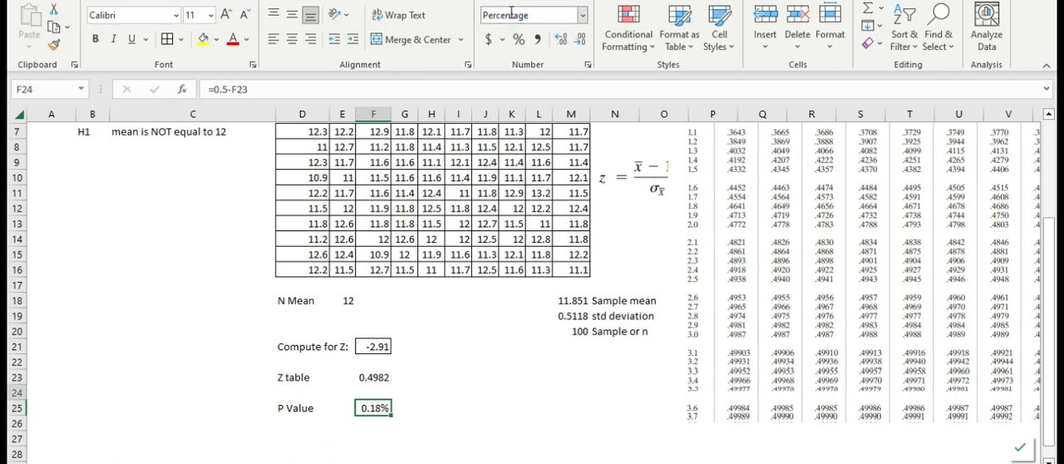
key(Up)
key(Up)
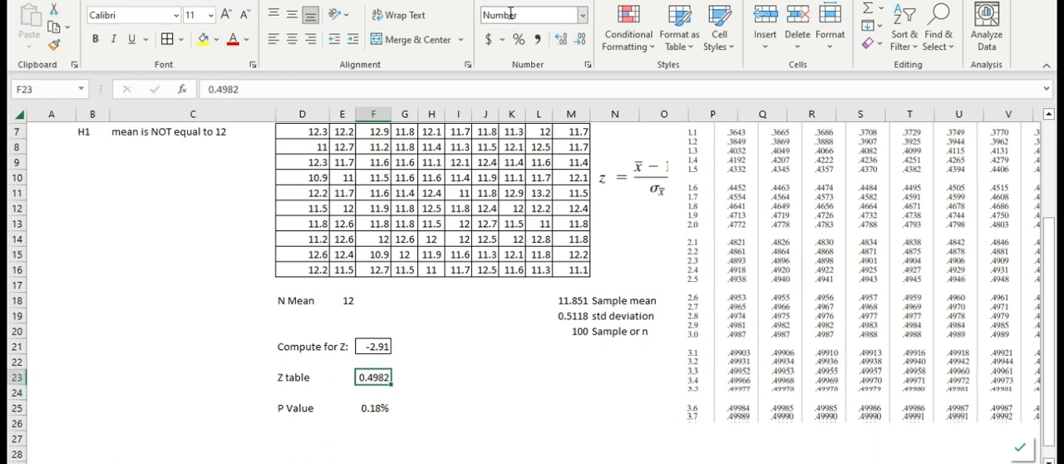
click(382, 411)
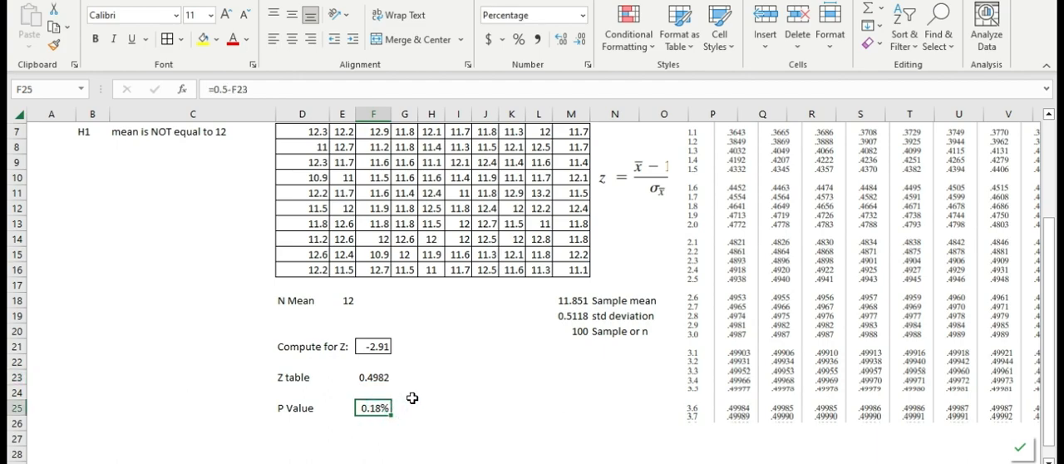
drag(392, 408, 399, 409)
click(361, 424)
key(ctrl+z)
Compare the P value in F25 with the H0 and H1 statements to decide which hypothesis holds.
click(432, 376)
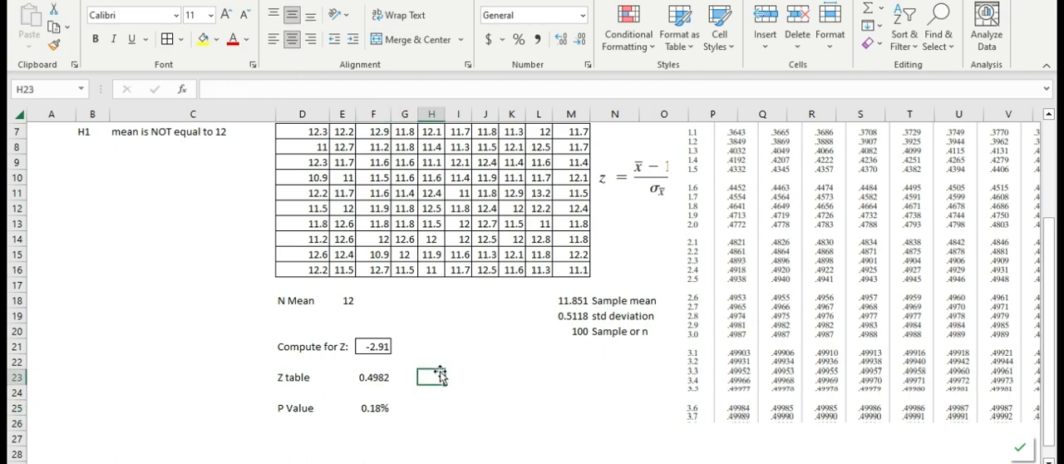
scroll(434, 369, up, 1)
scroll(472, 304, down, 2)
scroll(472, 304, up, 3)
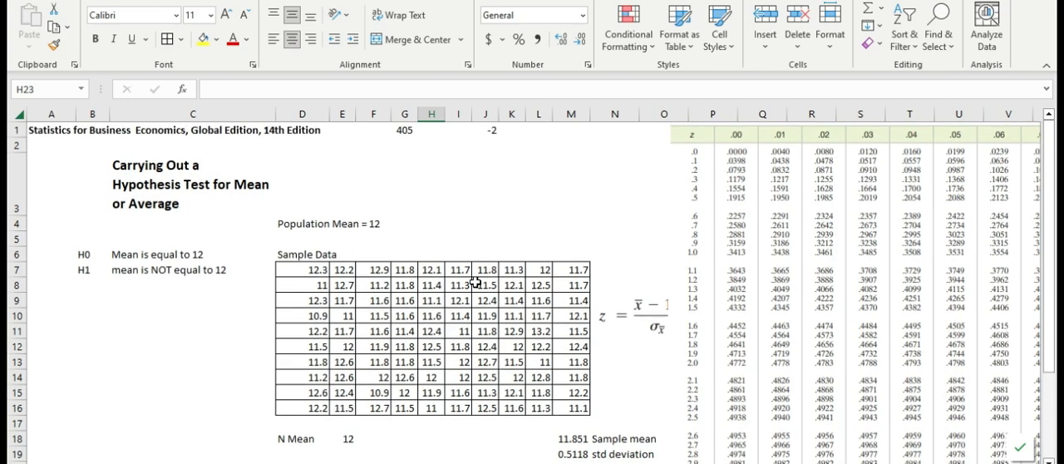
scroll(480, 279, down, 3)
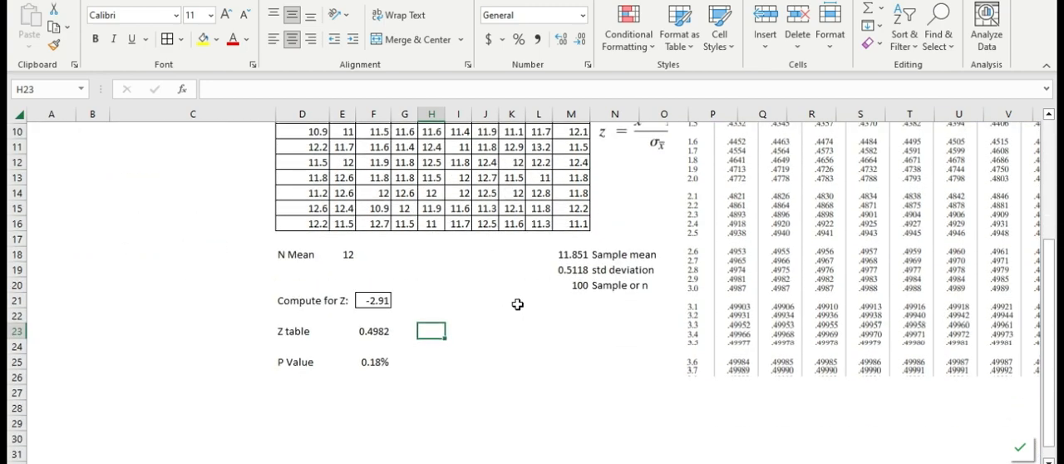
scroll(517, 304, up, 3)
scroll(520, 288, down, 2)
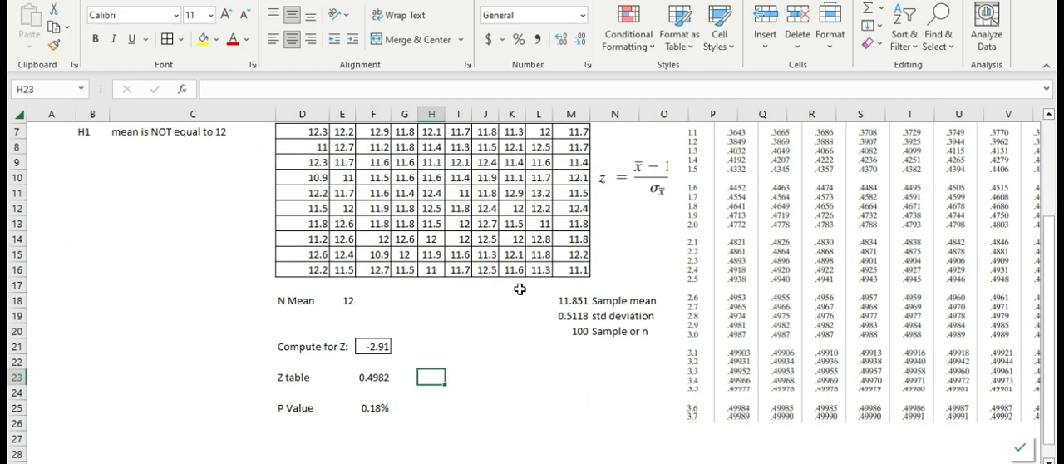
scroll(519, 288, up, 1)
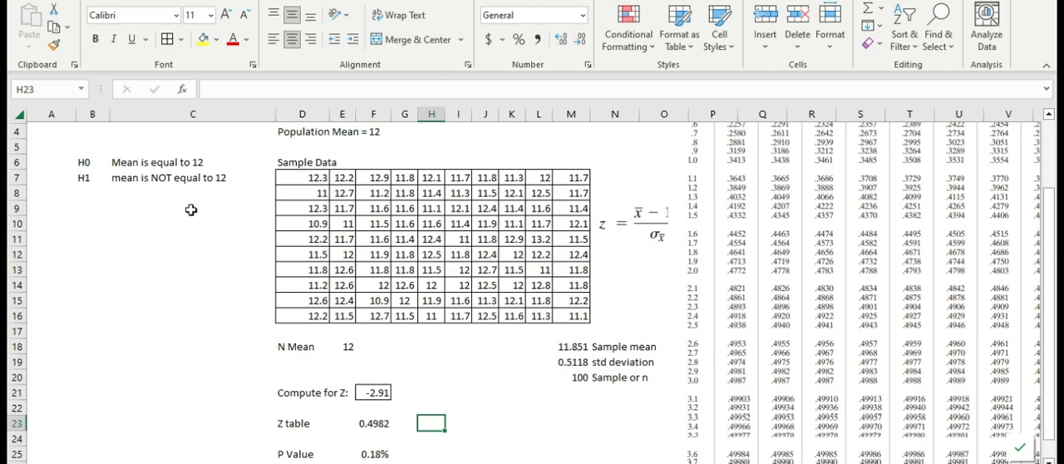
scroll(459, 349, down, 1)
scroll(454, 347, up, 1)
scroll(415, 419, down, 1)
click(376, 407)
click(417, 412)
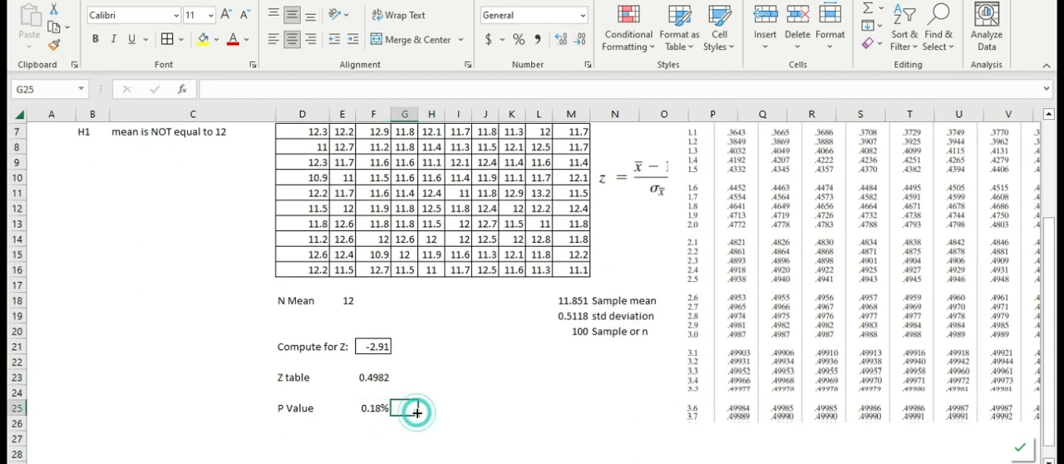
click(371, 408)
click(435, 417)
Enter the conclusion "Decision: at 95% confidence level, the mean is not equal to 12." in F26 below the P value.
click(372, 422)
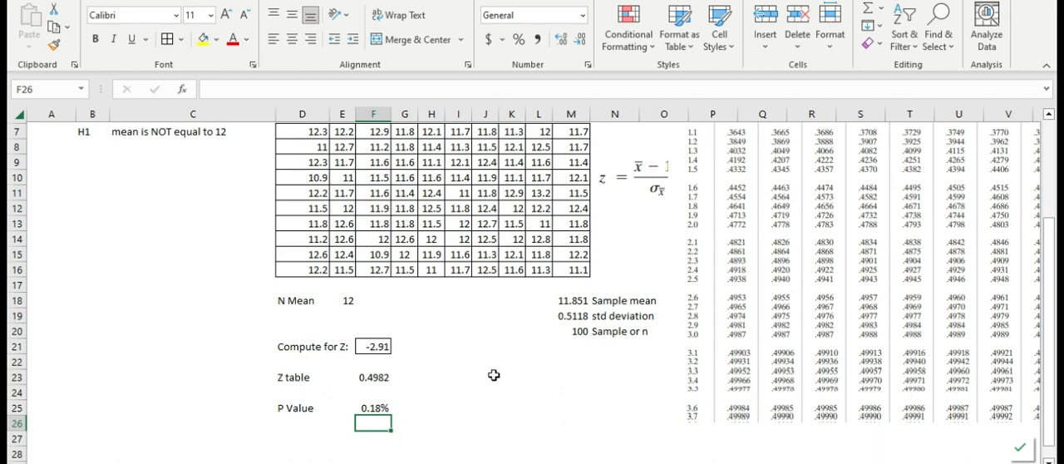
text(Decision: at 95% confi)
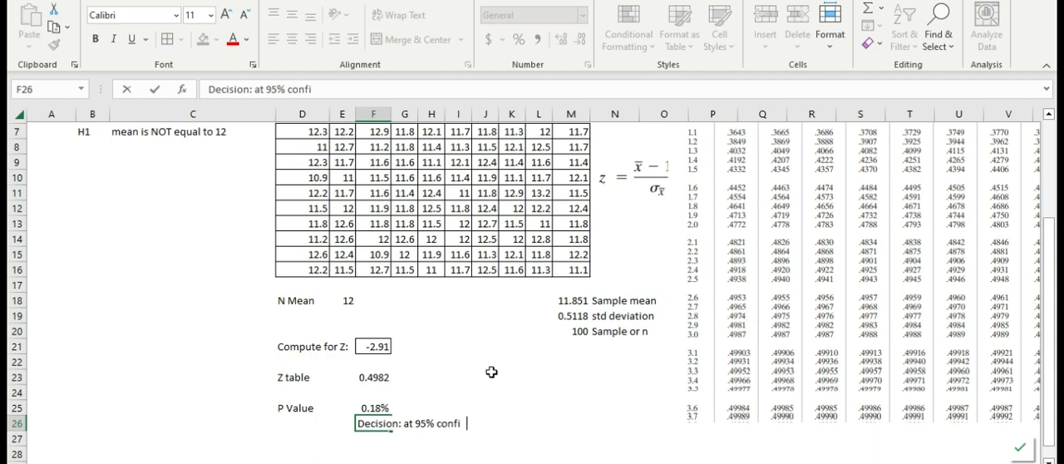
text(dence level)
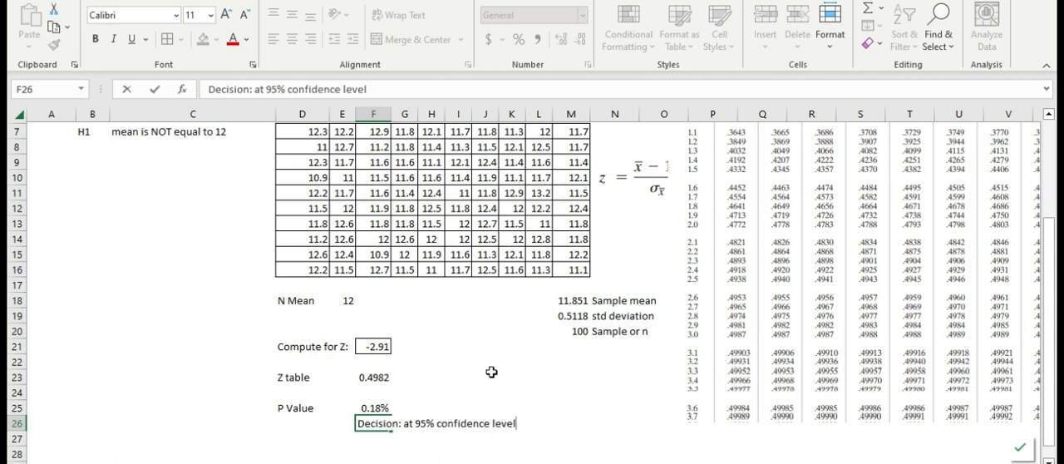
text(, the mean)
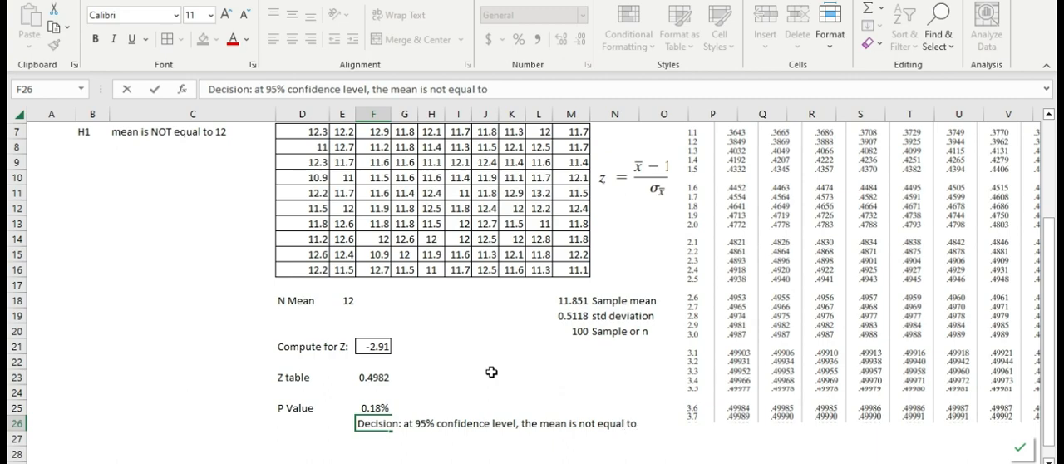
text(is not equal to 12.)
key(Return)
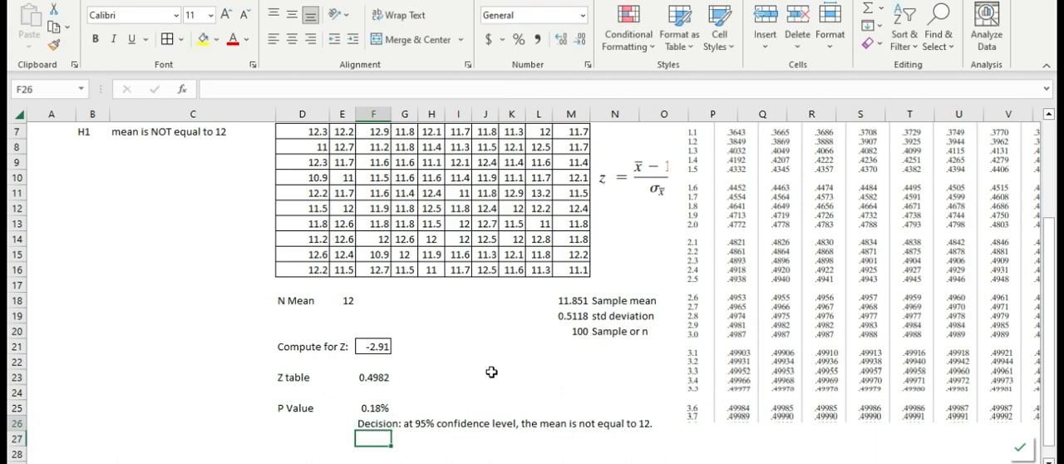
key(Up)
Review the whole worksheet from the title, hypotheses and sample data down to the z value, P value and decision.
scroll(512, 283, up, 2)
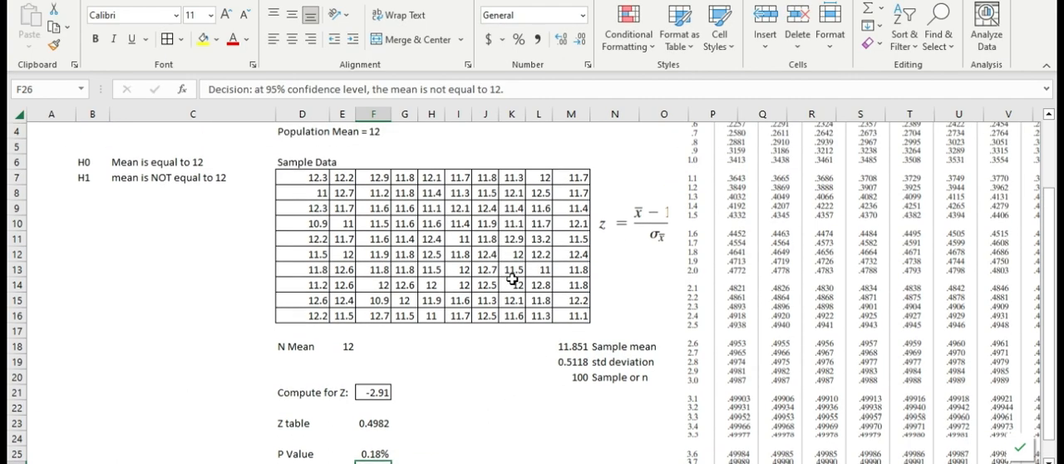
scroll(511, 268, down, 2)
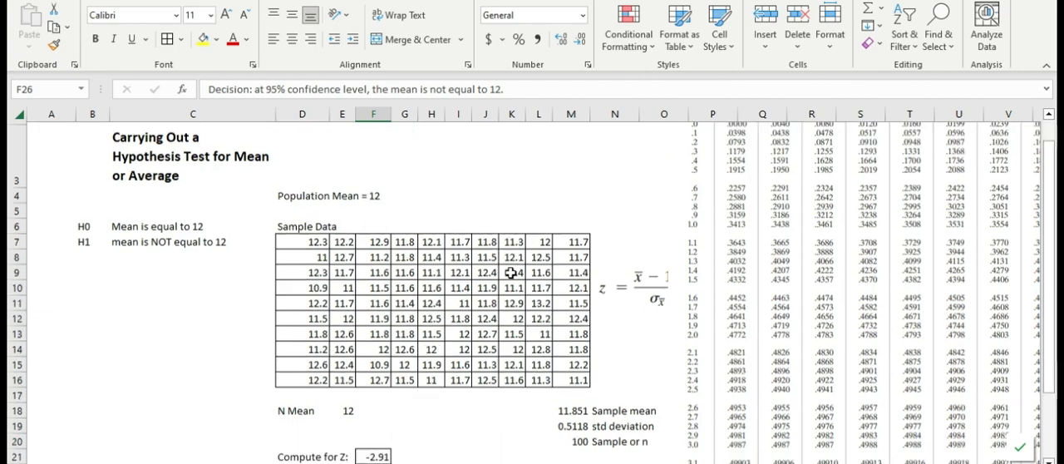
scroll(511, 272, up, 1)
scroll(508, 275, down, 1)
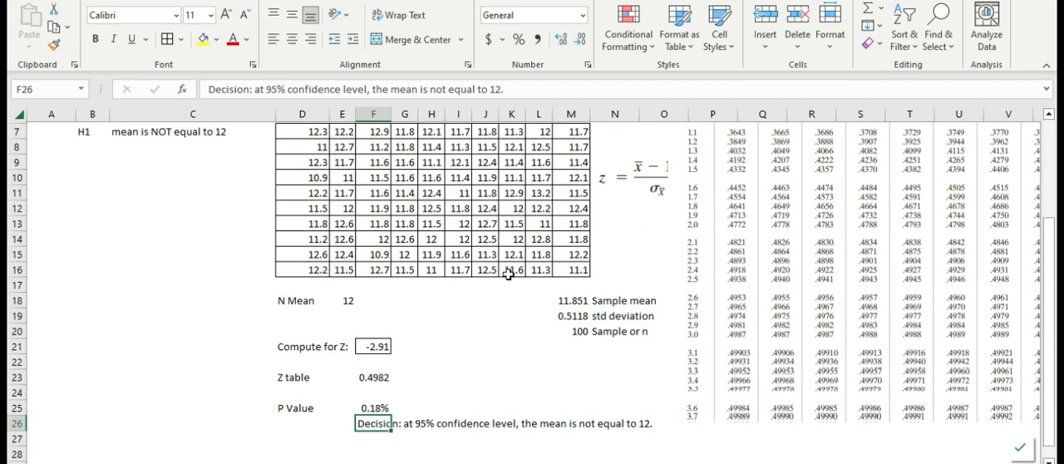
scroll(513, 266, up, 2)
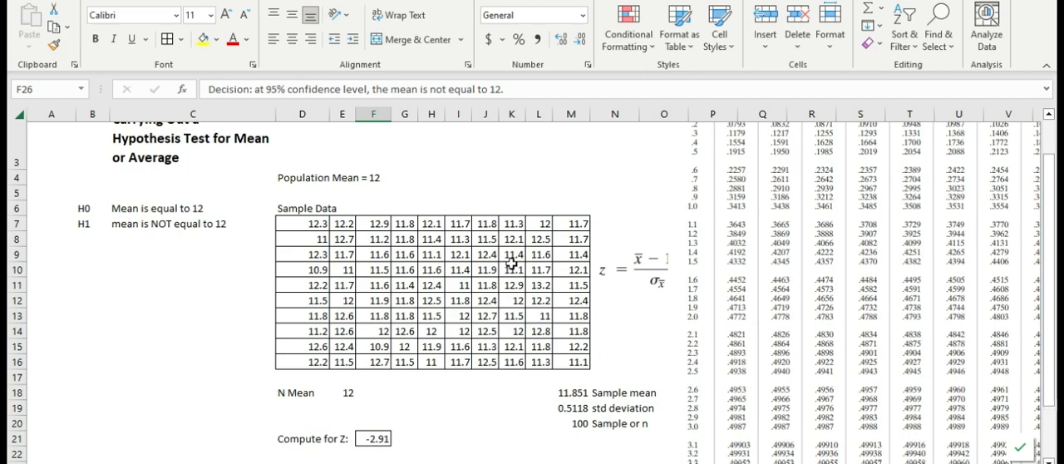
scroll(328, 281, down, 2)
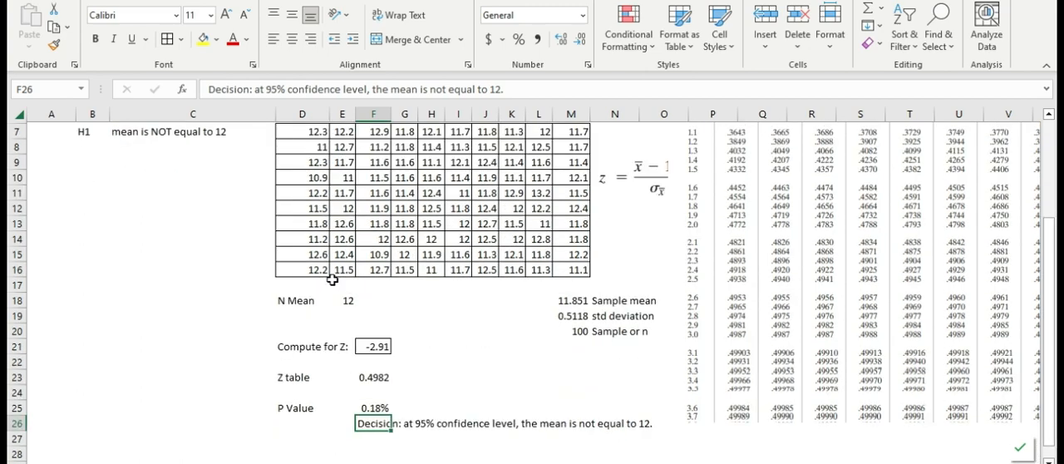
scroll(333, 279, up, 3)
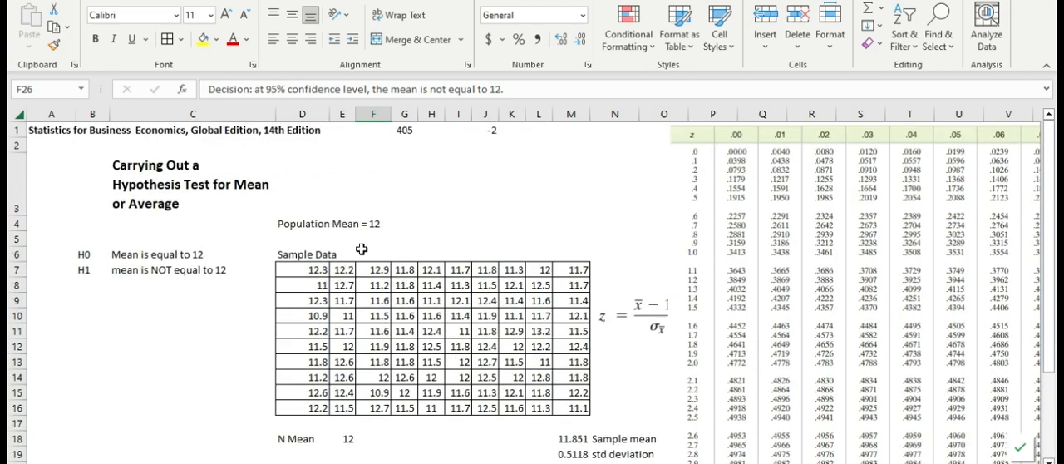
scroll(573, 244, down, 2)
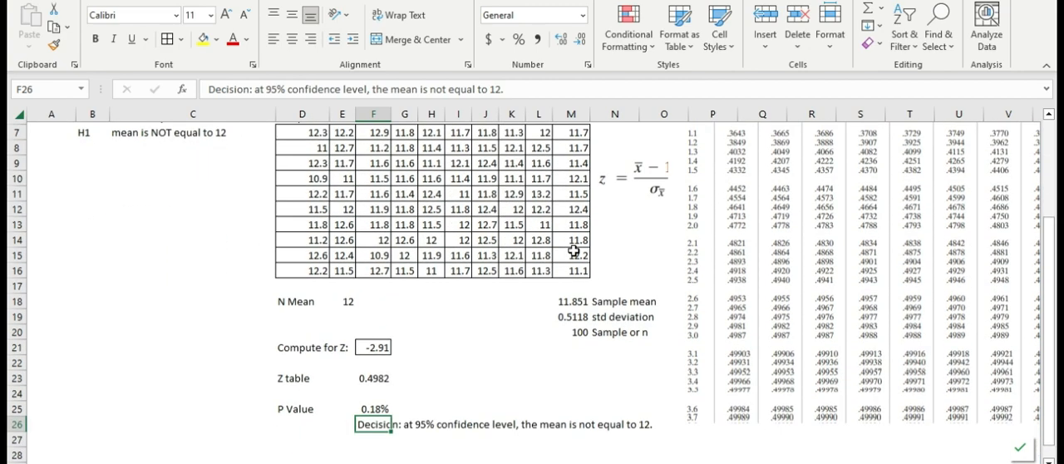
scroll(574, 249, down, 1)
scroll(573, 251, up, 1)
scroll(574, 251, up, 2)
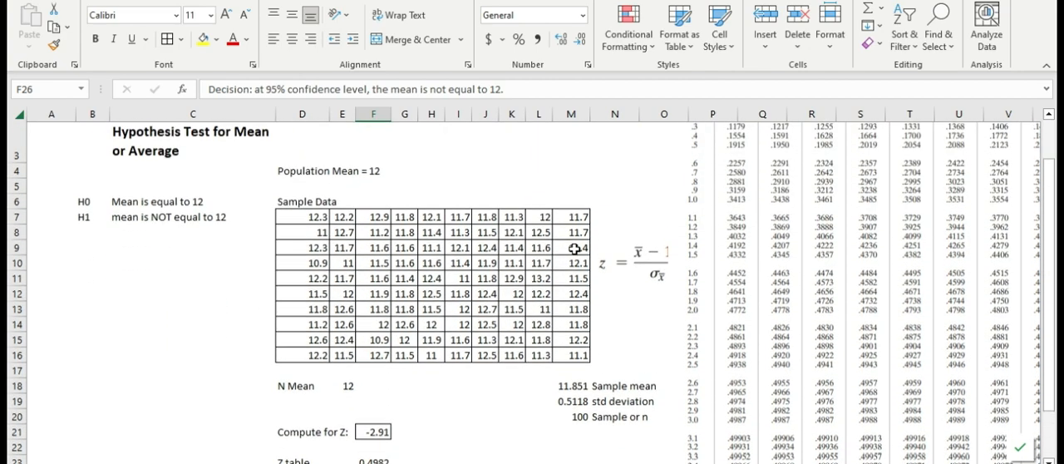
scroll(576, 246, down, 1)
scroll(576, 242, up, 1)
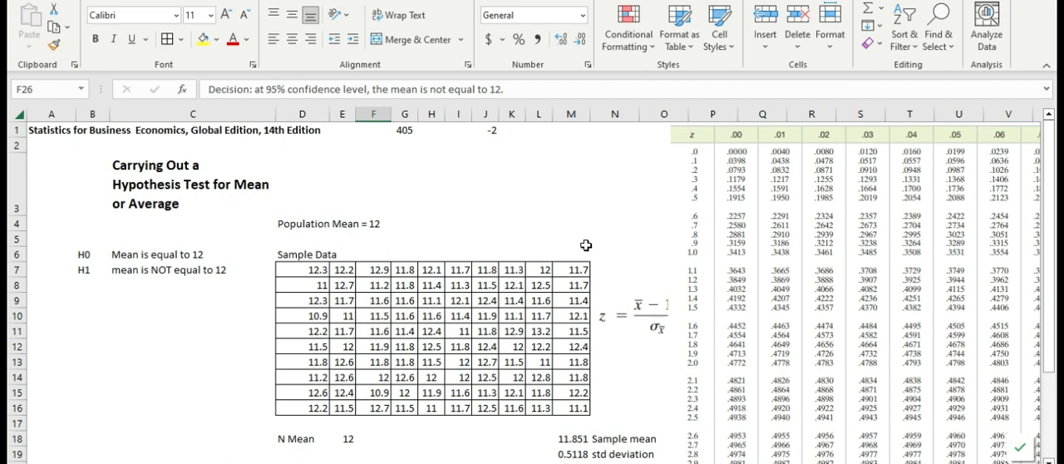
scroll(586, 245, down, 4)
scroll(435, 268, up, 4)
Move the z formula picture up above the sample data, clear of the z table, and deselect it.
drag(645, 312, 617, 147)
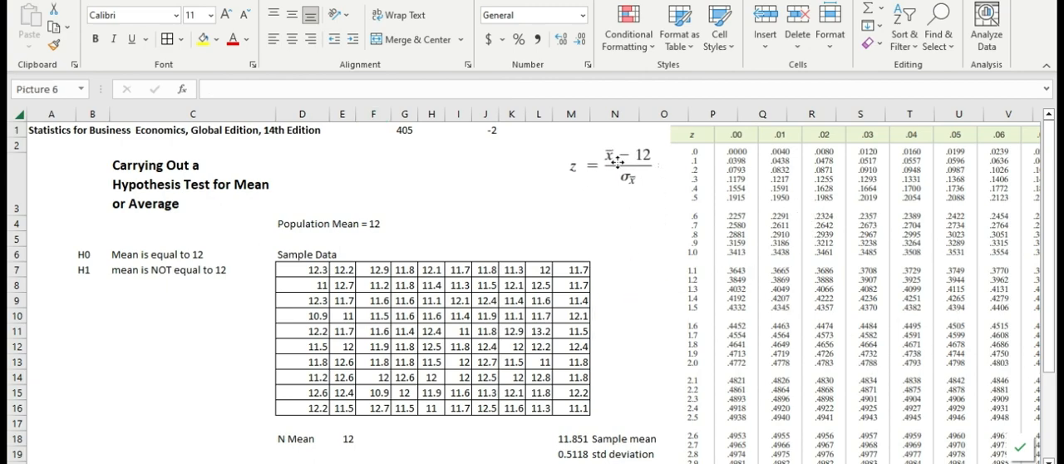
click(545, 217)
click(623, 295)
scroll(874, 242, down, 3)
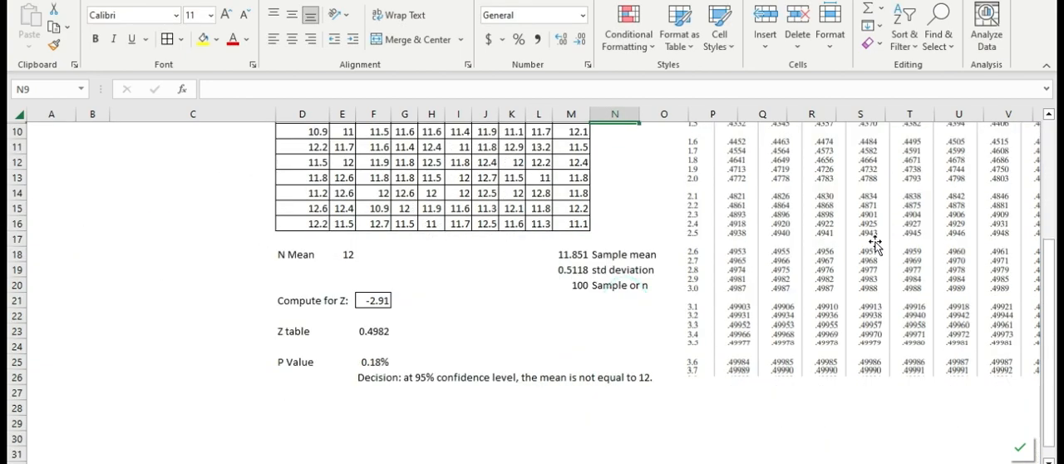
scroll(868, 241, up, 3)
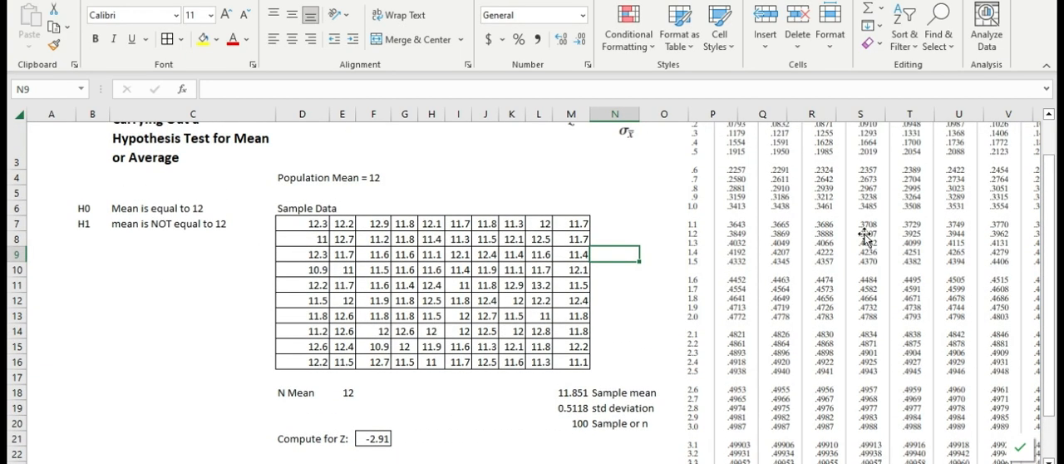